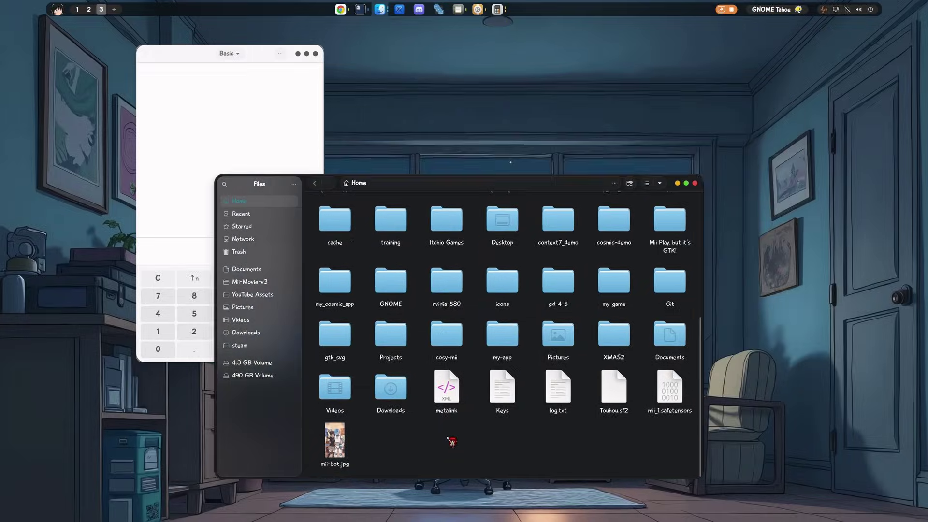
- Open a Ptyxis terminal on a new workspace 4 with Ctrl+Alt+T
key(ctrl+alt+t)
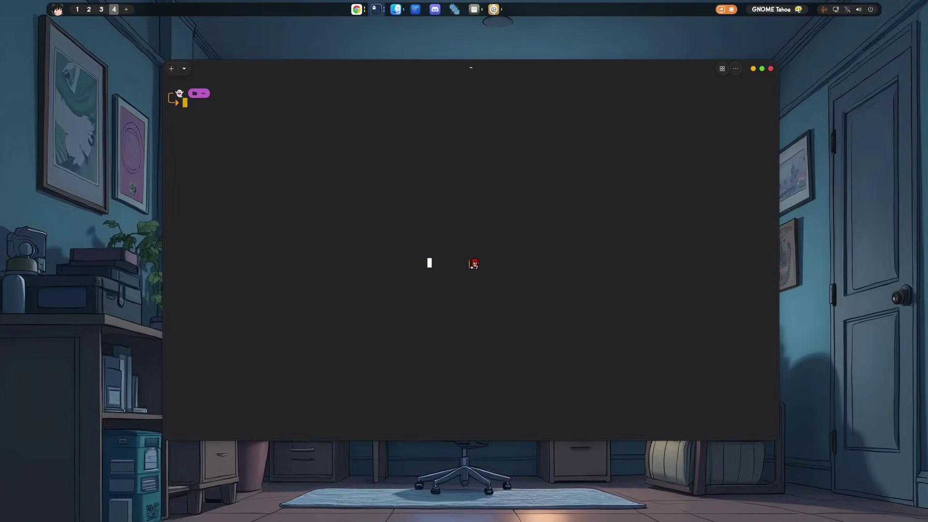
- Create a Tahoe folder and change into it, then switch to the browser on workspace 3
text(mkdir Tahoe)
key(Return)
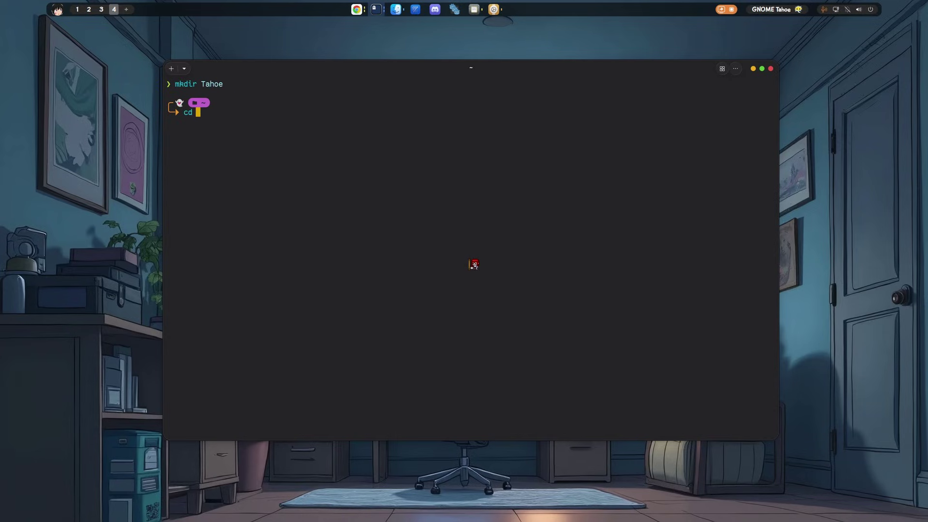
text(cd Tahoe/)
key(Return)
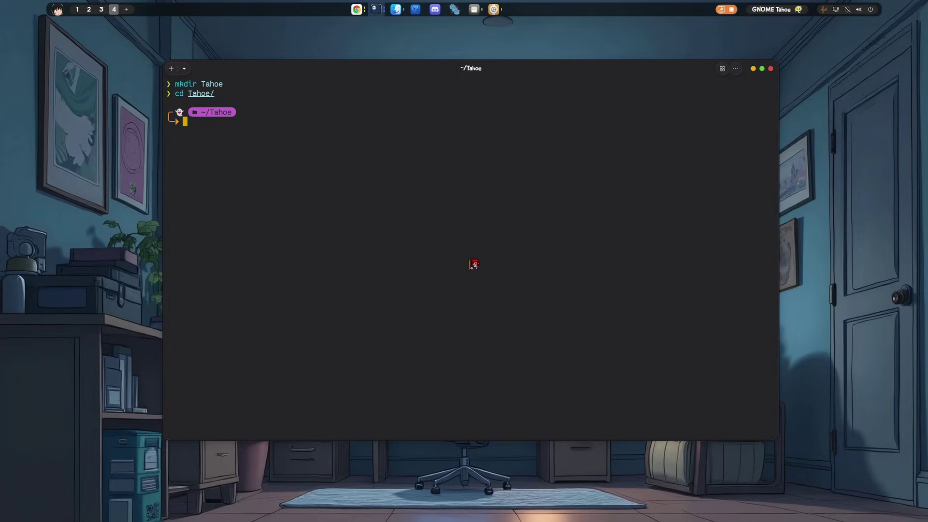
key(super+3)
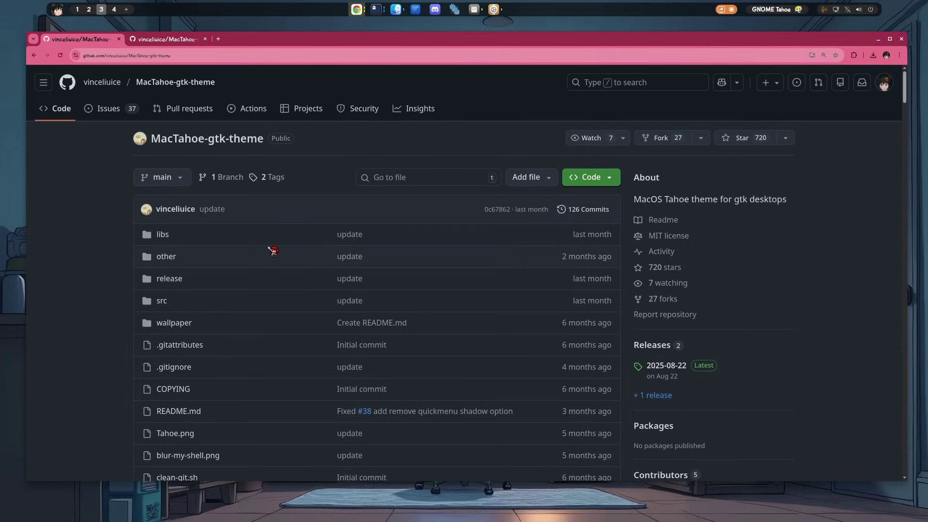
- Download the MacTahoe-gtk-theme repository as a ZIP and save it into the Tahoe folder
scroll(273, 251, down, 15)
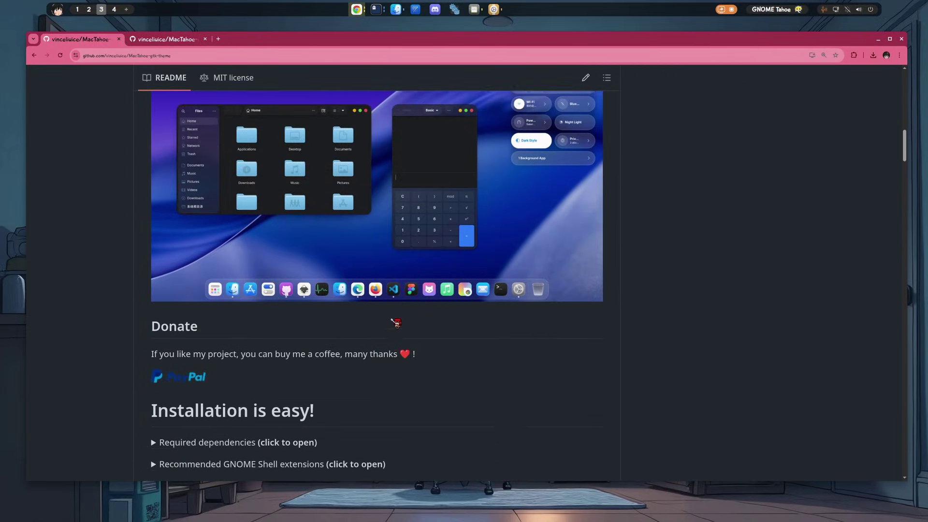
scroll(396, 323, down, 10)
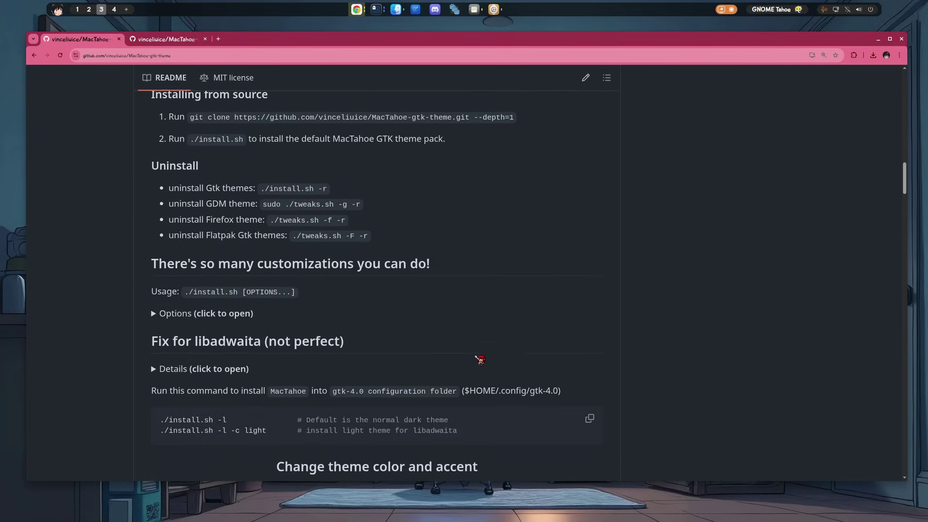
scroll(480, 360, down, 7)
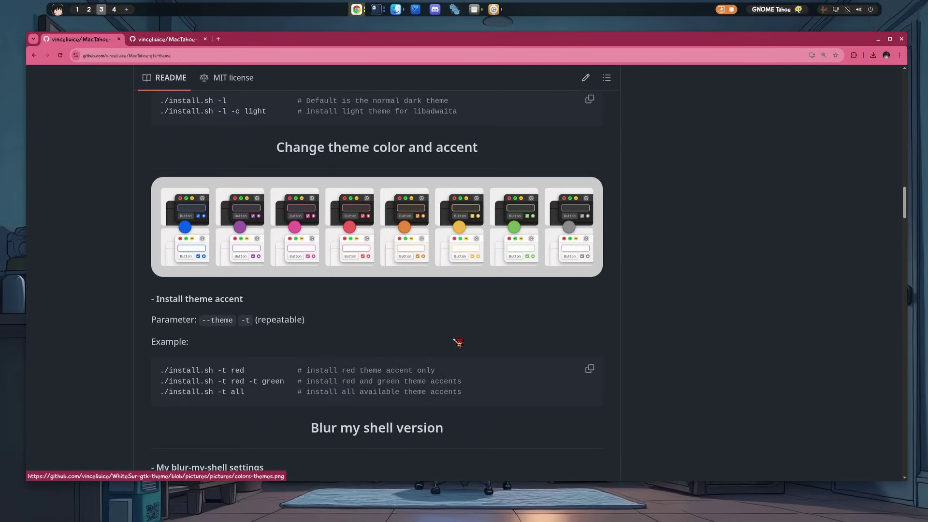
scroll(537, 338, down, 4)
scroll(544, 332, up, 5)
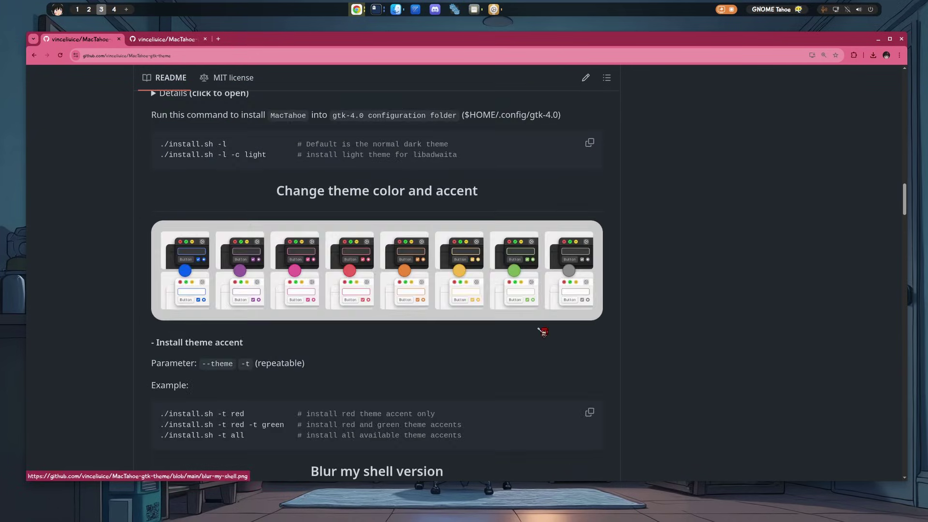
scroll(544, 332, up, 20)
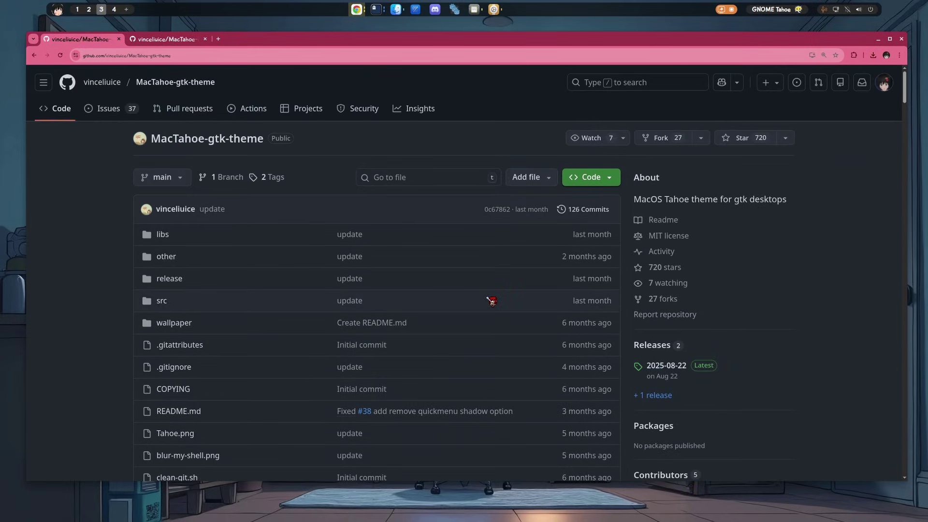
click(602, 180)
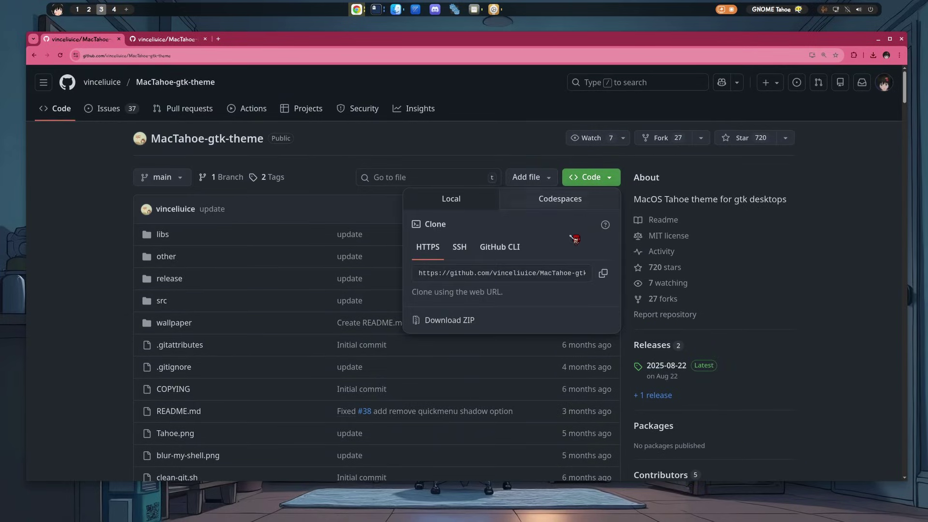
click(465, 322)
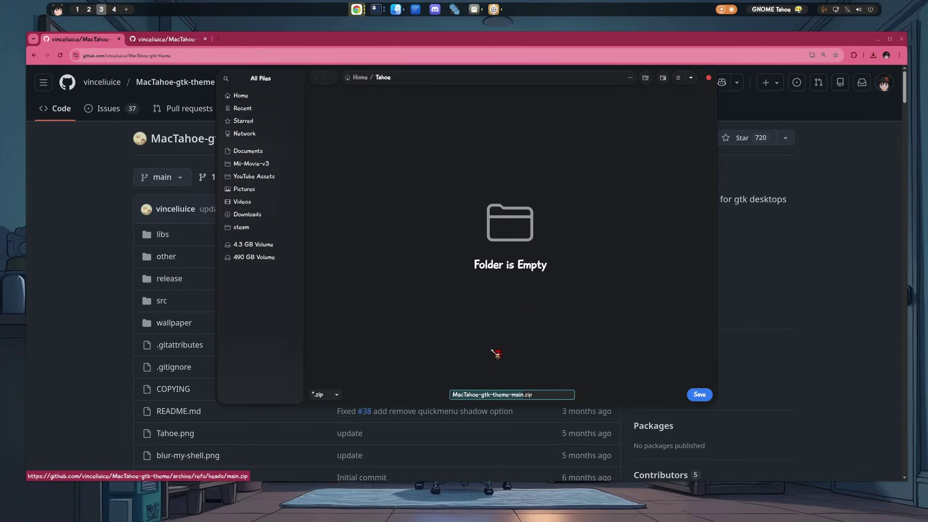
click(699, 394)
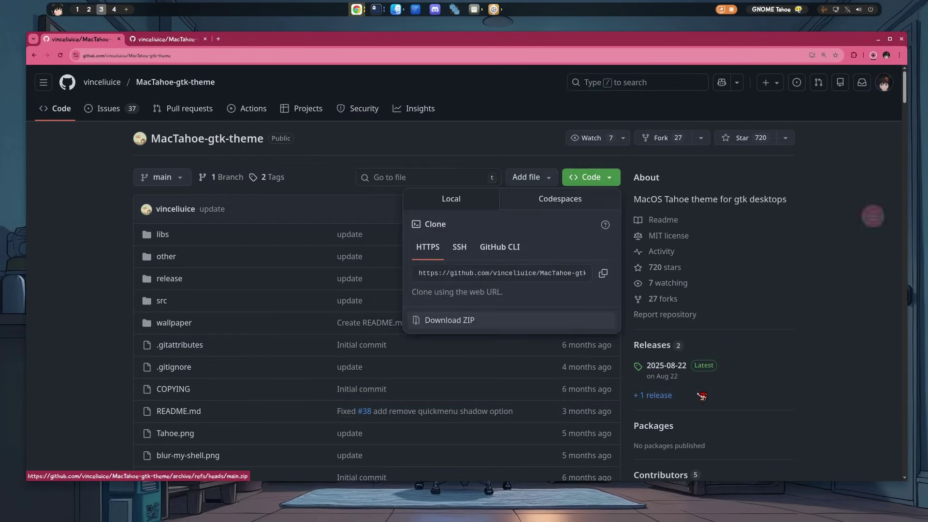
- Download the MacTahoe-icon-theme repository as a ZIP and save it into the Tahoe folder
click(169, 39)
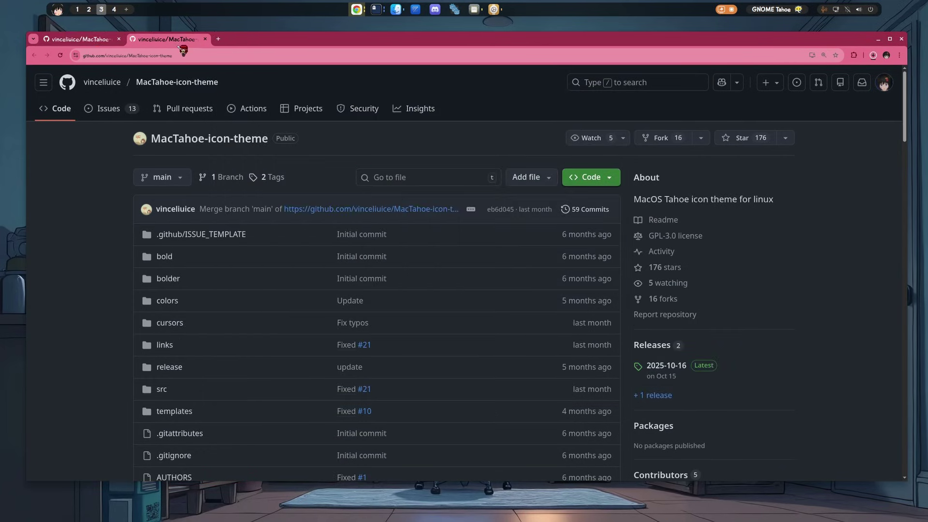
scroll(408, 257, down, 3)
scroll(407, 256, down, 10)
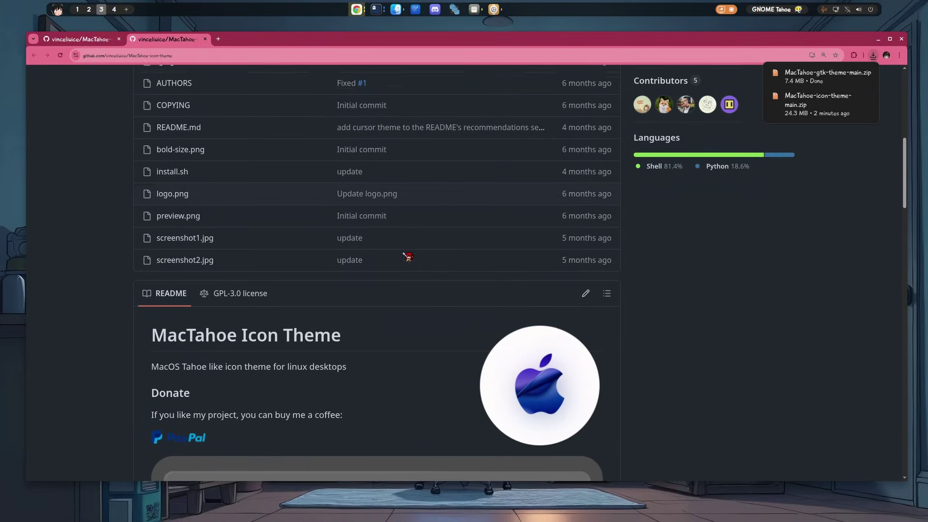
scroll(476, 367, down, 5)
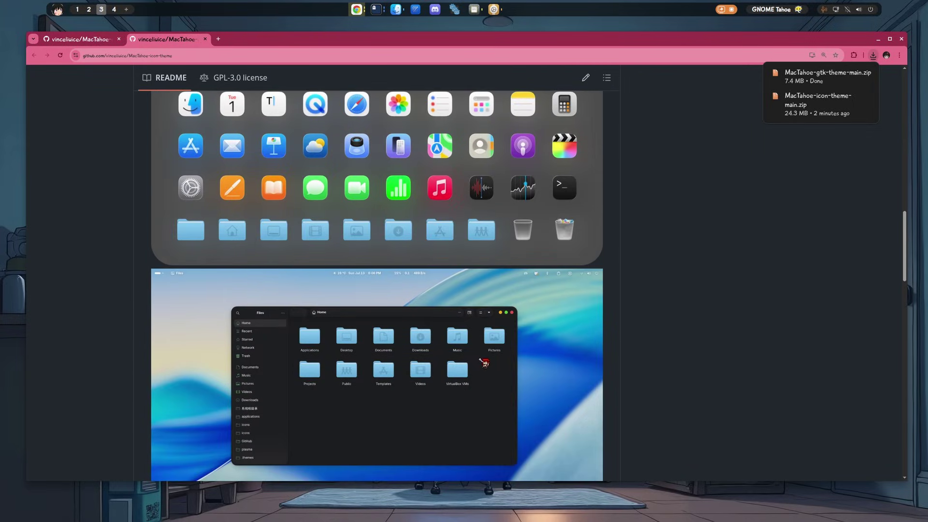
scroll(485, 362, up, 3)
scroll(485, 363, up, 15)
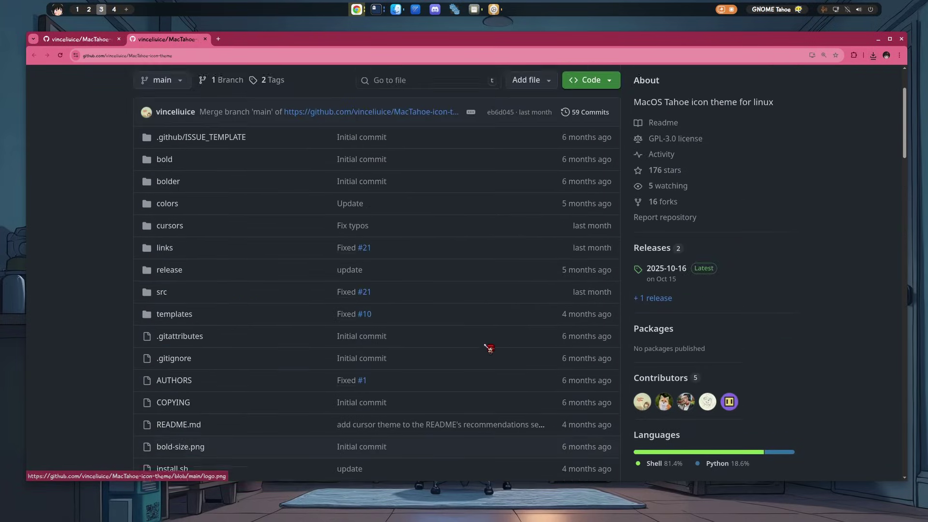
click(598, 187)
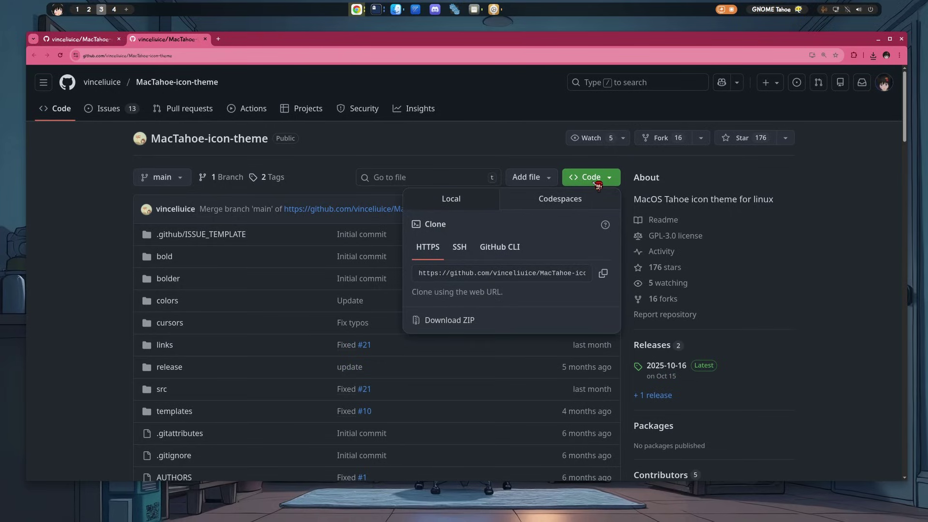
click(462, 329)
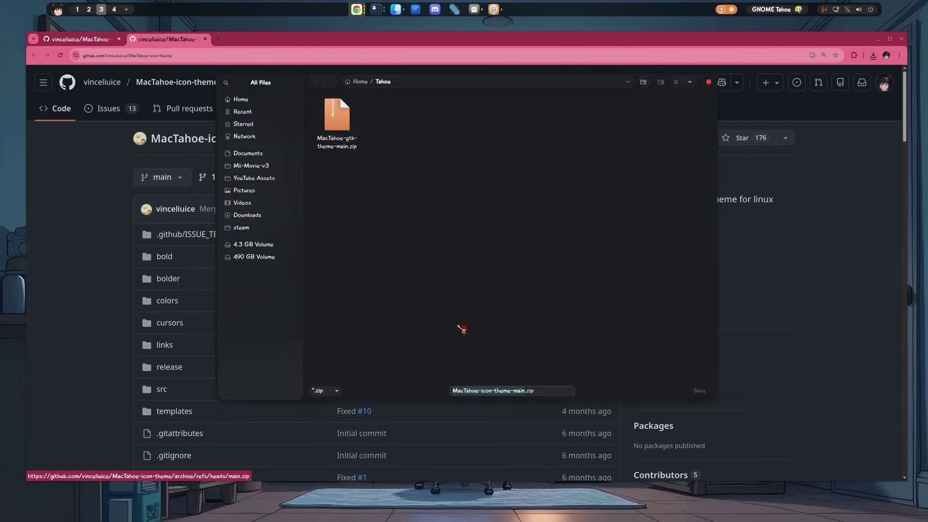
click(697, 396)
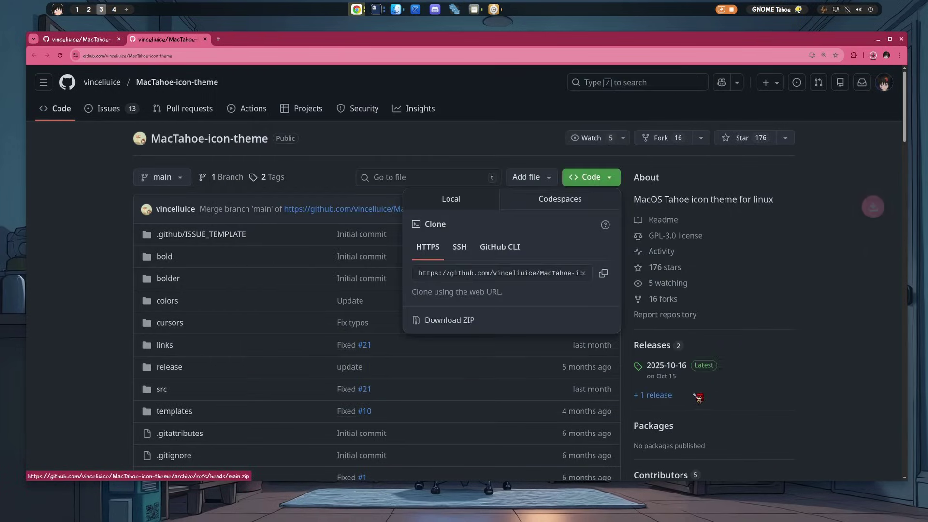
- List the Tahoe folder contents, closing the browser's downloads list in between
key(super+4)
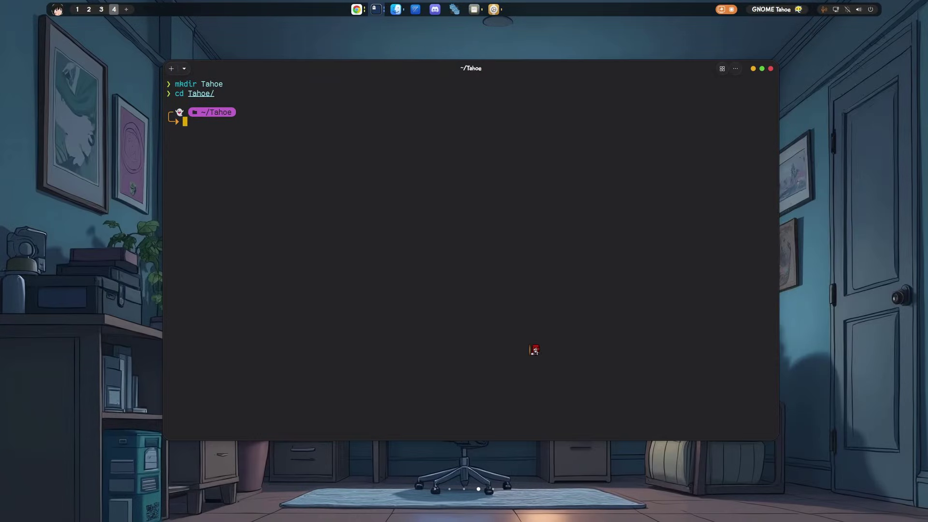
text(ls)
key(Return)
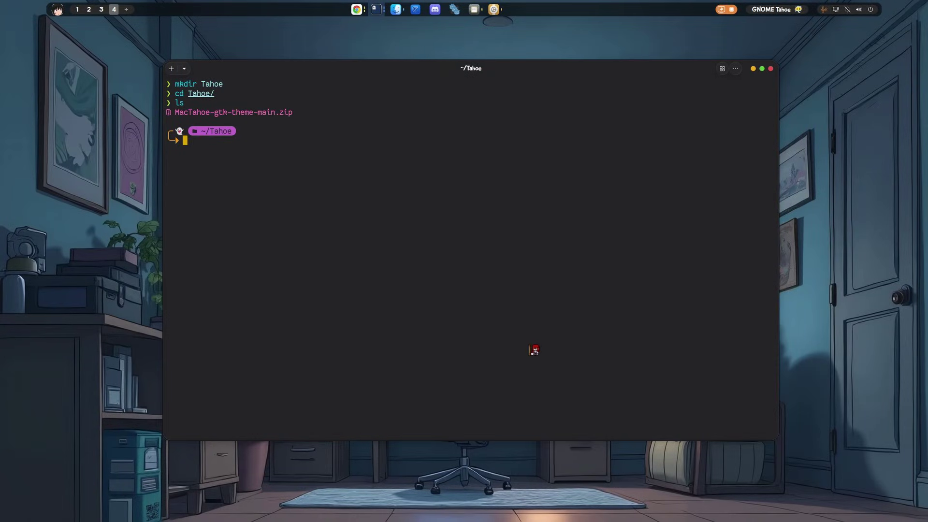
key(super+3)
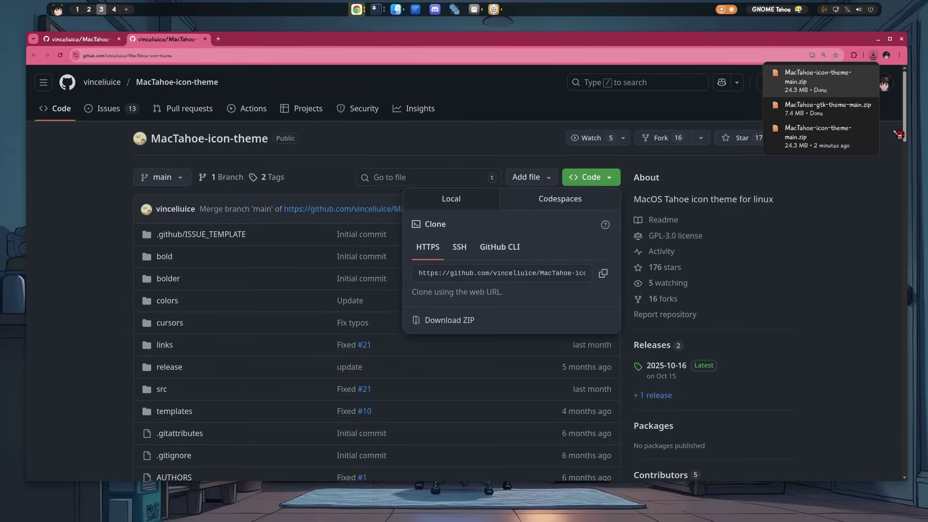
click(868, 187)
key(super+4)
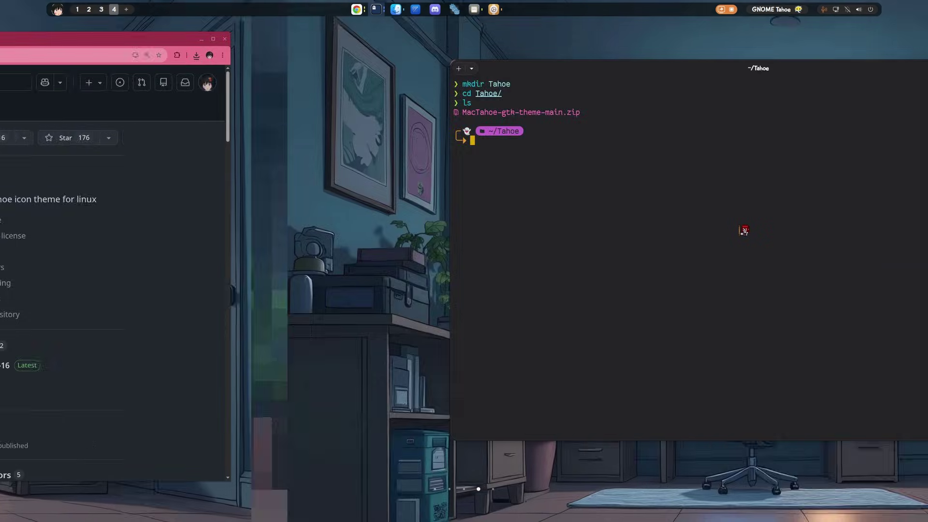
text(ls)
key(Return)
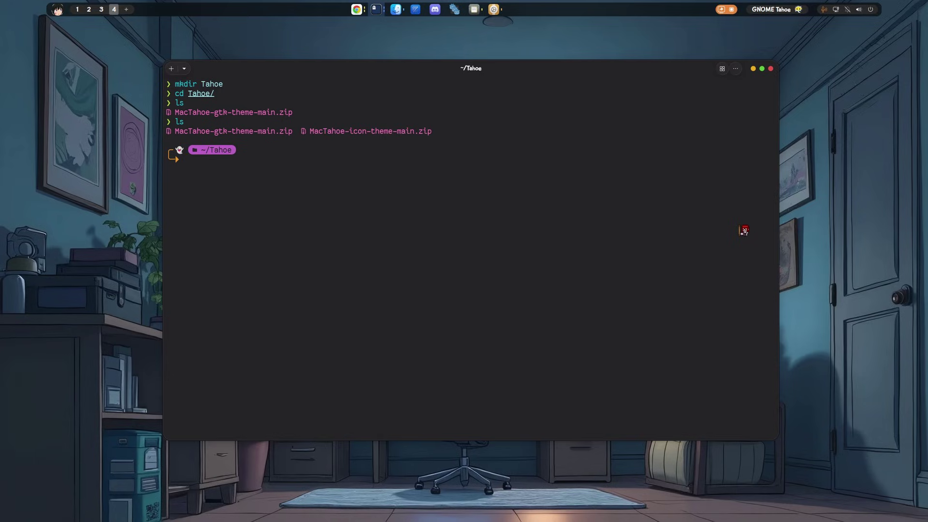
- Extract MacTahoe-gtk-theme-main.zip with unzip, using Tab completion
text(unz)
key(Tab)
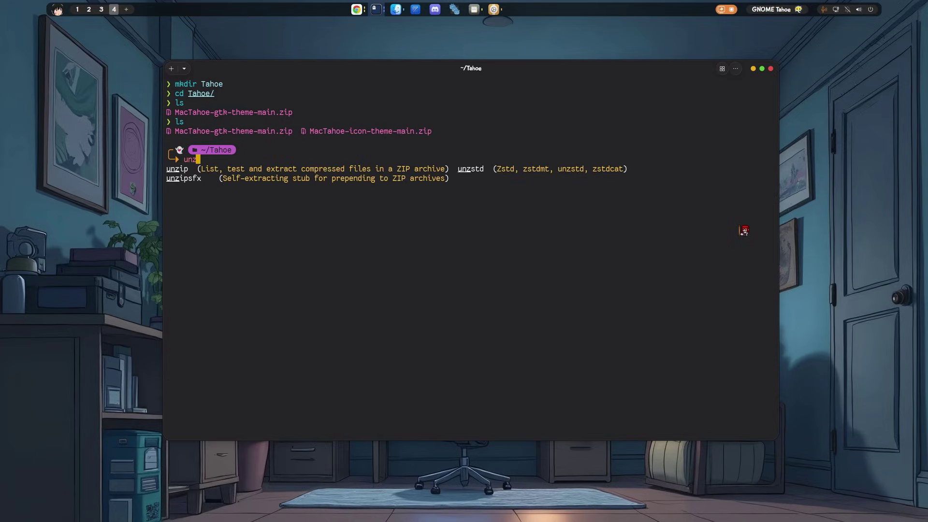
key(Tab)
text(Mac)
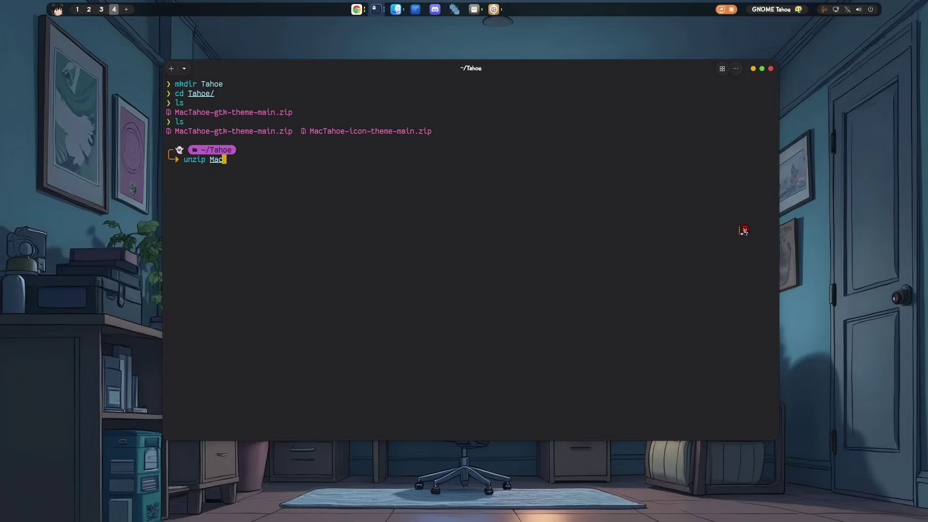
key(Tab)
key(Tab)
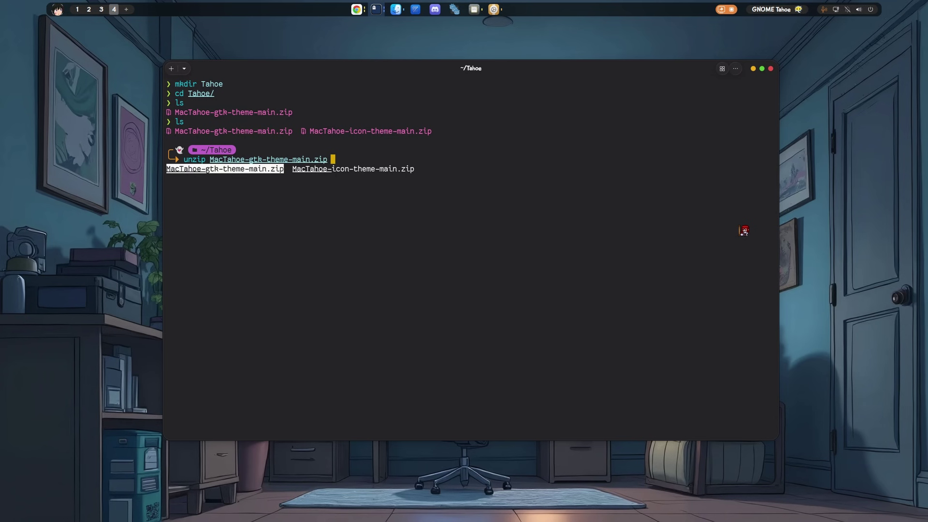
key(Return)
key(Return)
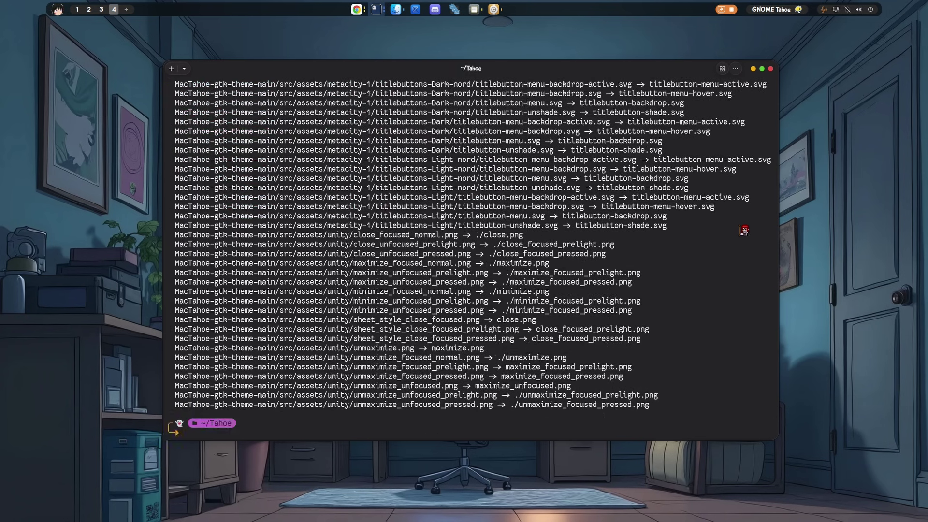
- Run unzip on the MacTahoe archives again to extract the icon theme zip
text(unzip)
key(Tab)
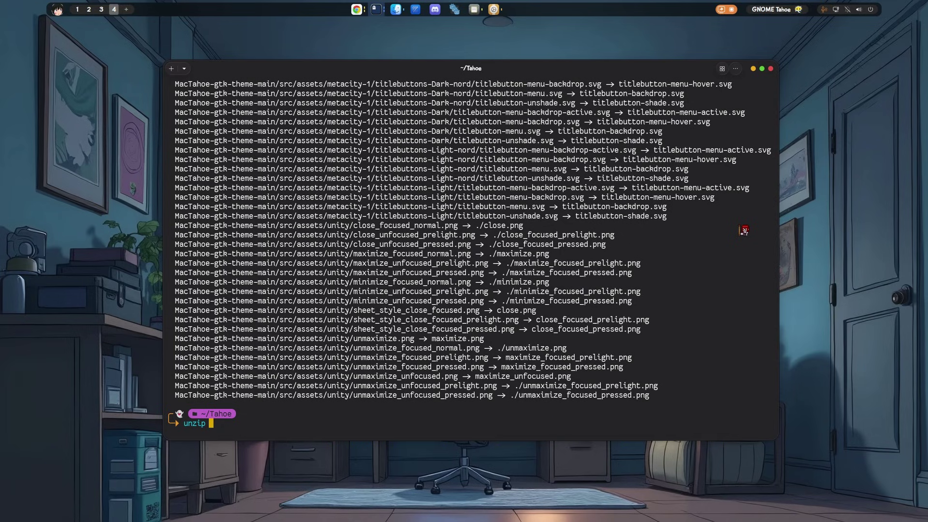
text(Mac)
key(Tab)
key(Tab)
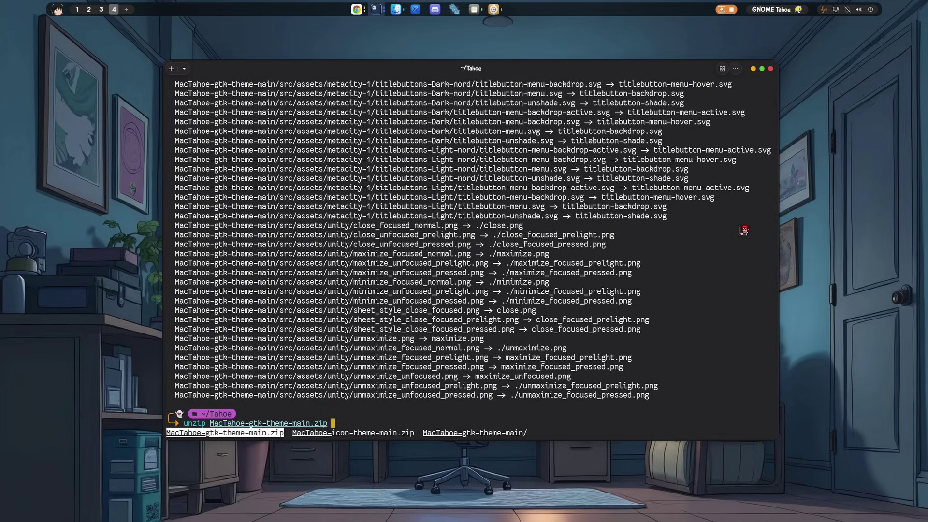
key(Tab)
key(Return)
key(Return)
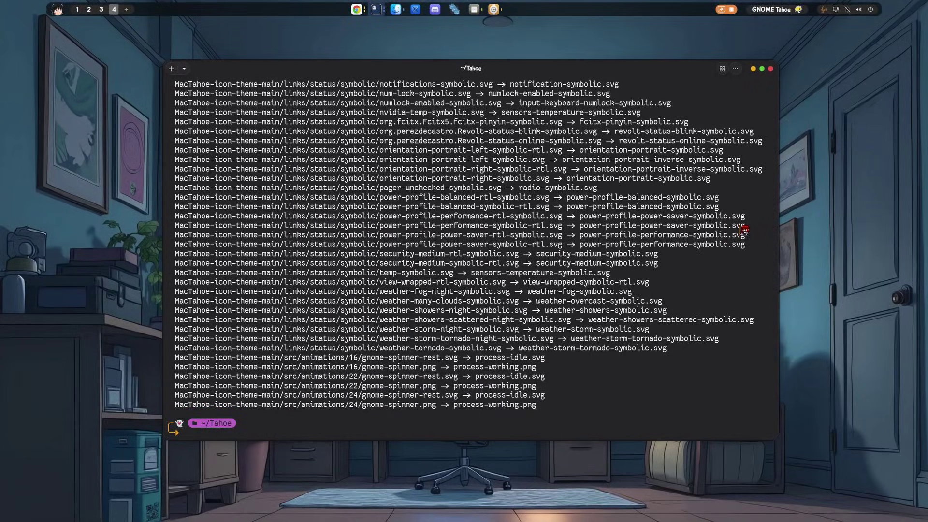
- List the extracted folders and start a cd into MacTahoe-gtk-theme-main
text(ls)
key(Return)
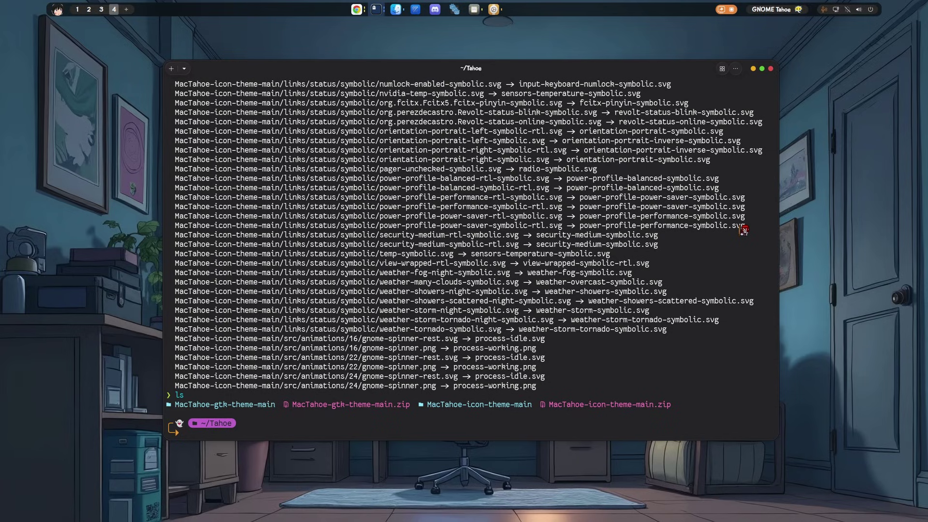
text(cd Mac)
key(Tab)
key(Tab)
- Enter MacTahoe-gtk-theme-main and run ./install.sh -l -b to install the blur variant
key(Return)
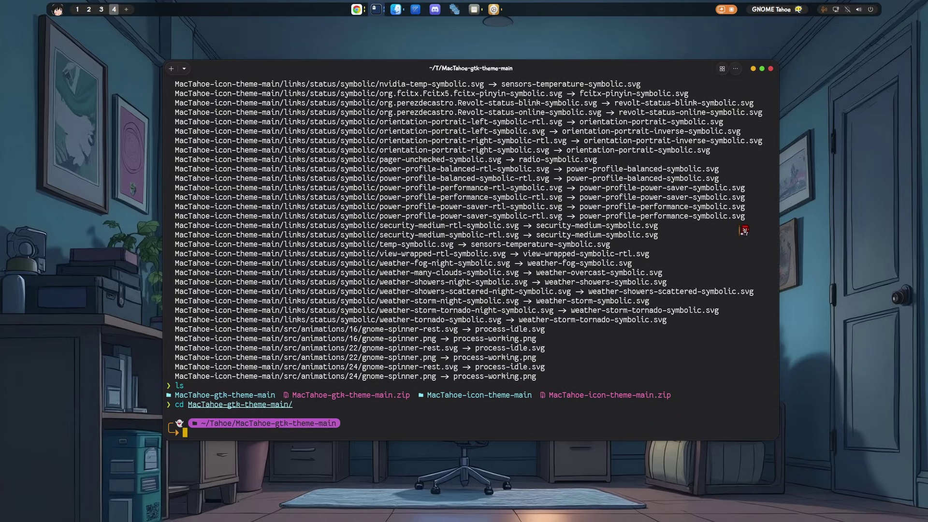
text(./ui)
key(BackSpace)
key(BackSpace)
key(BackSpace)
text(install.sh -l -b)
key(Return)
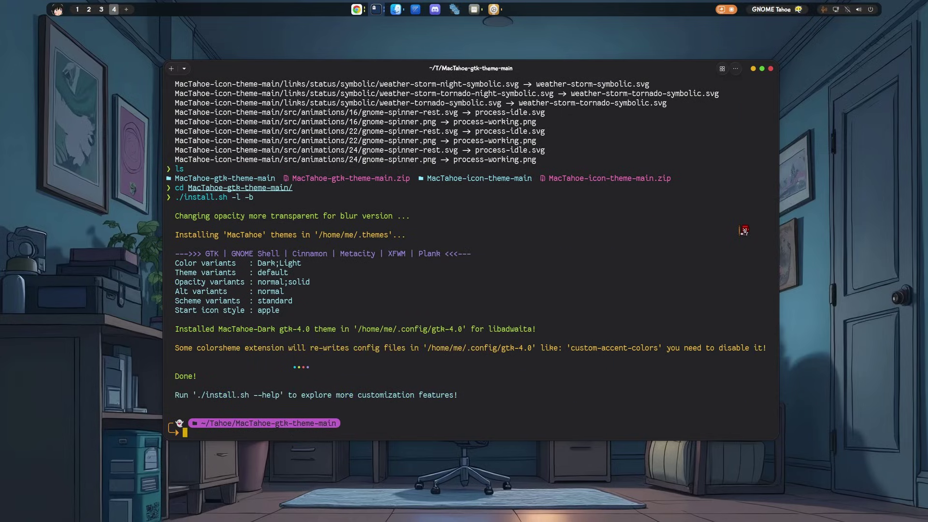
triple_click(510, 346)
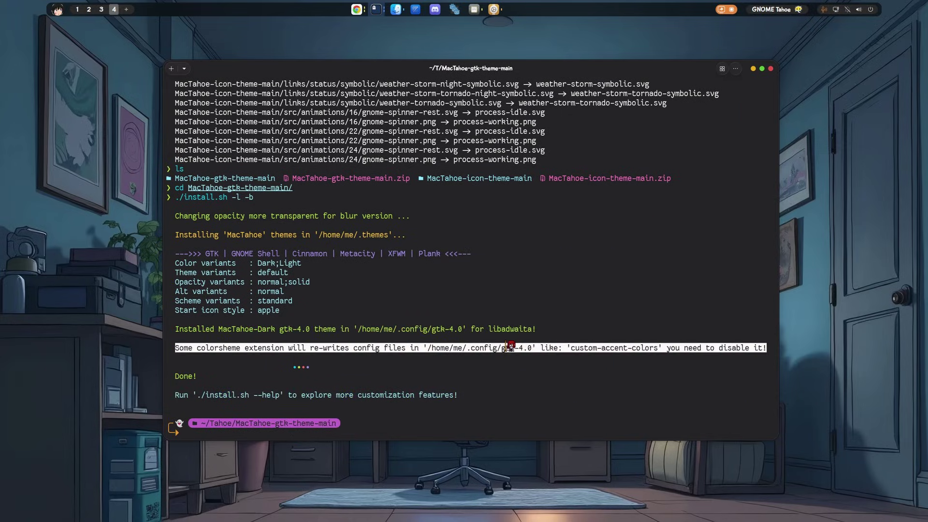
double_click(510, 347)
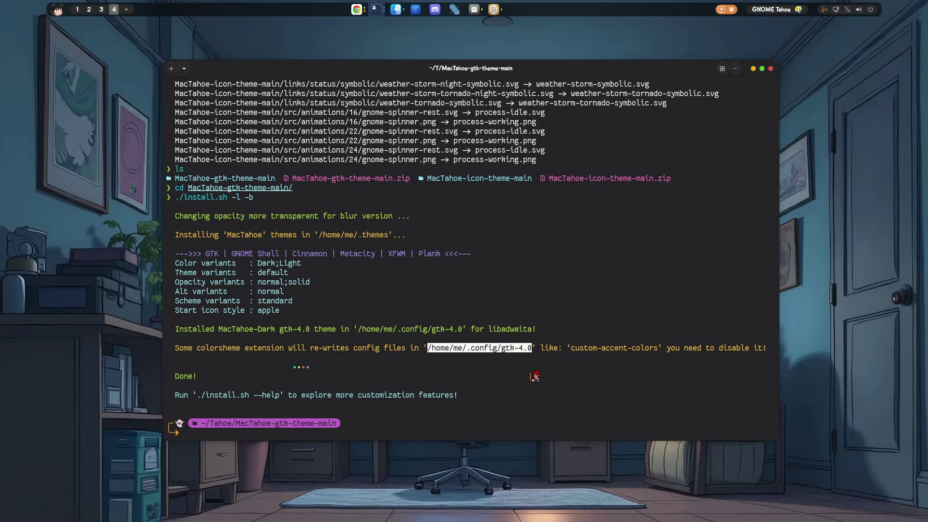
- Move into ../MacTahoe-icon-theme-main/ and run ./install.sh to install the icon themes
text(cd .)
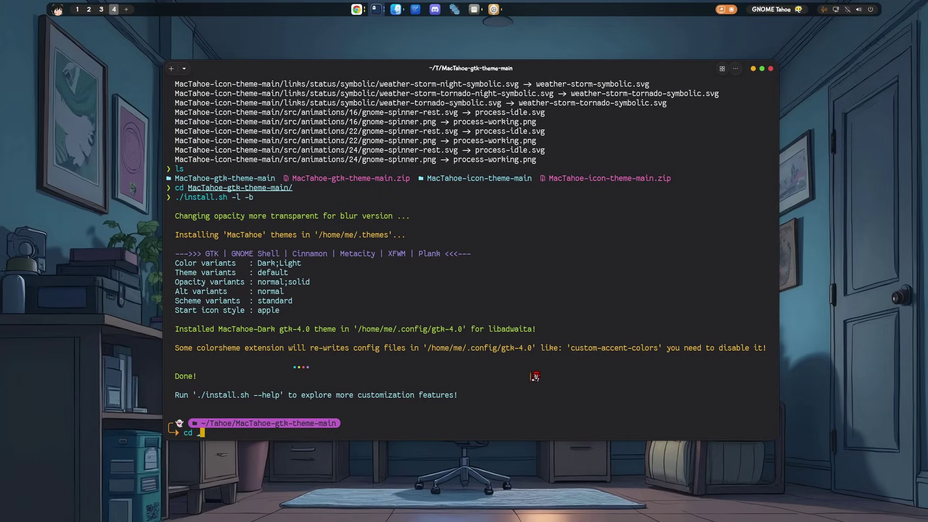
text(./)
text(MacTahoe-i)
key(Tab)
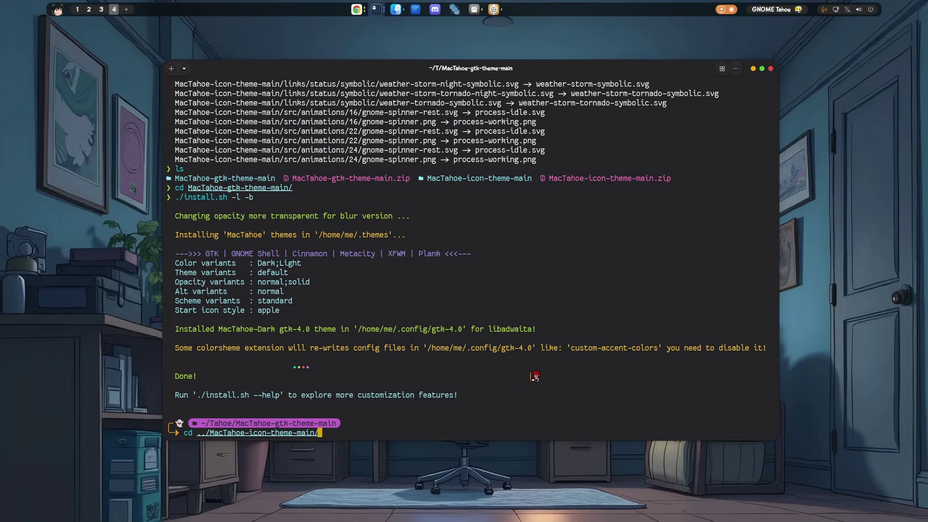
key(Return)
text(./install.sh)
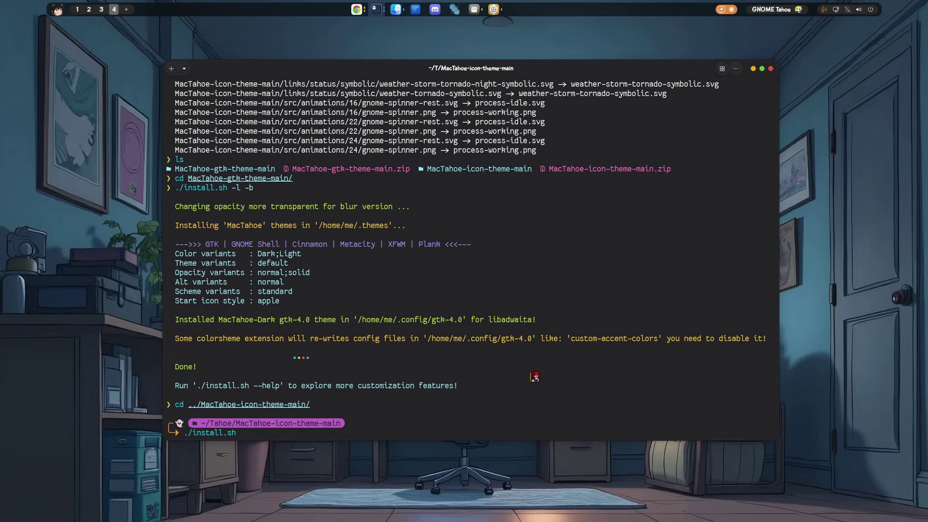
key(Return)
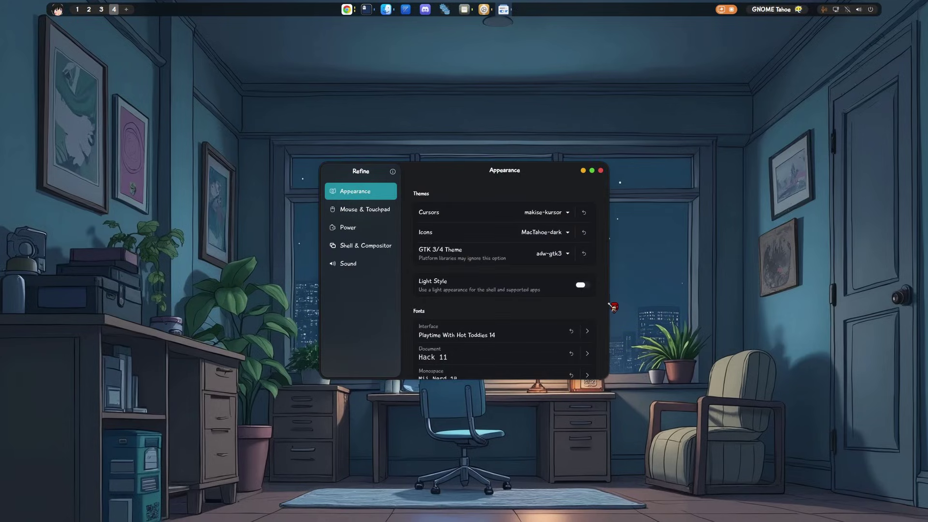
- Enlarge Refine, leave the icon theme as MacTahoe-dark, and toggle Dark Style in Quick Settings
drag(606, 378, 760, 423)
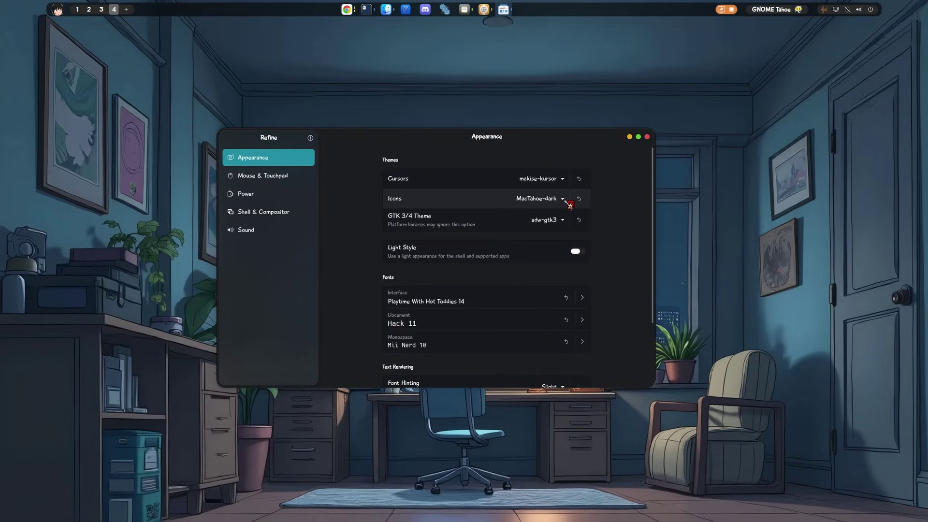
click(562, 199)
key(Up)
key(Up)
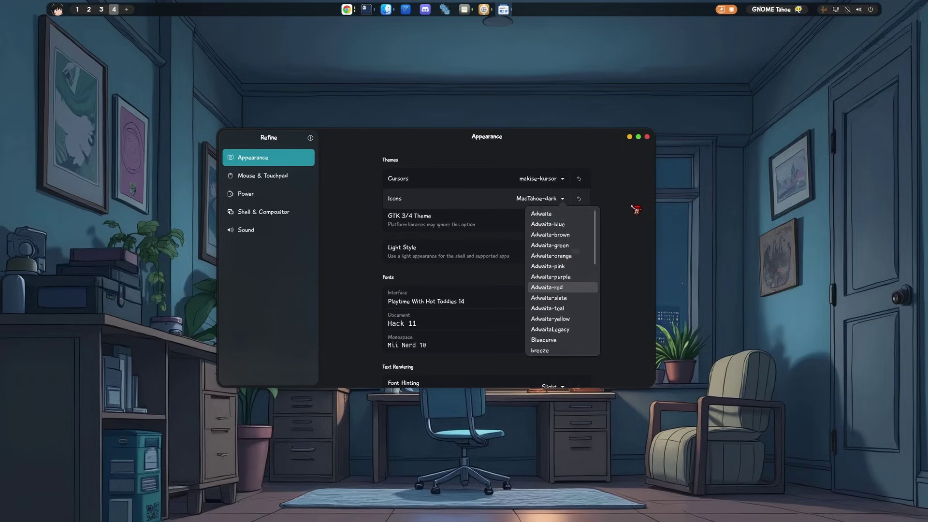
key(Escape)
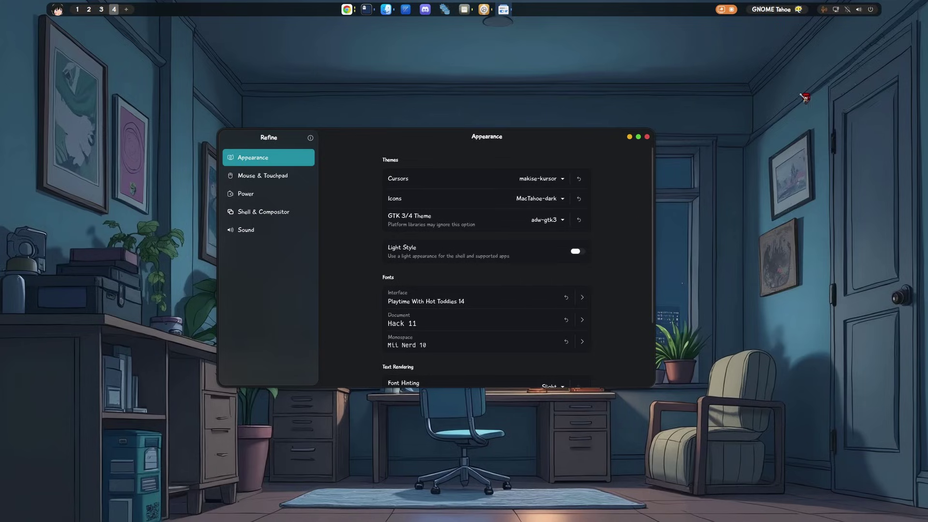
click(871, 13)
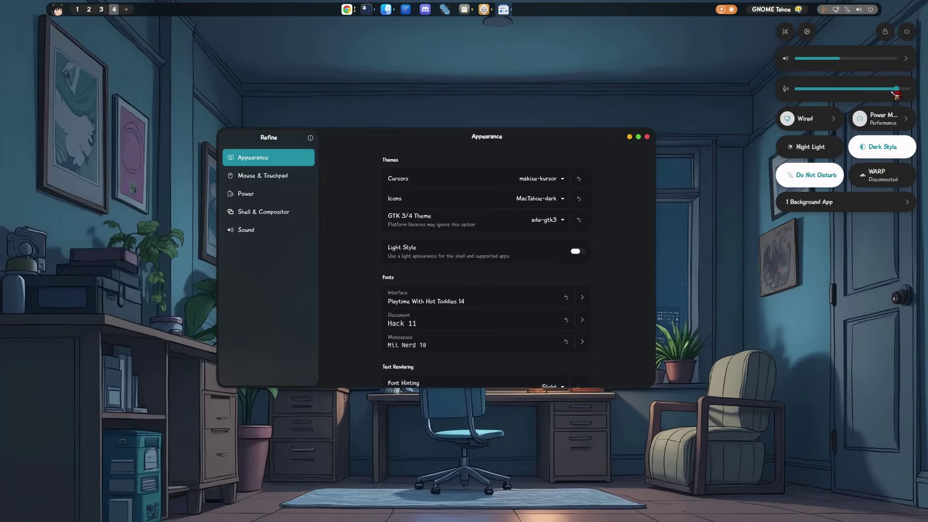
click(898, 153)
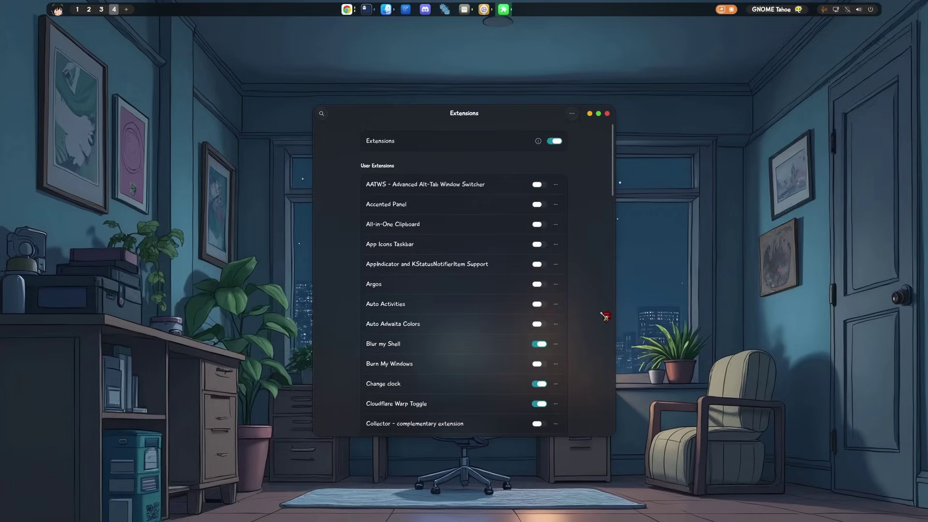
- Search 'blur' and open Blur my Shell's settings, viewing the Overview then Applications pages
text(blur)
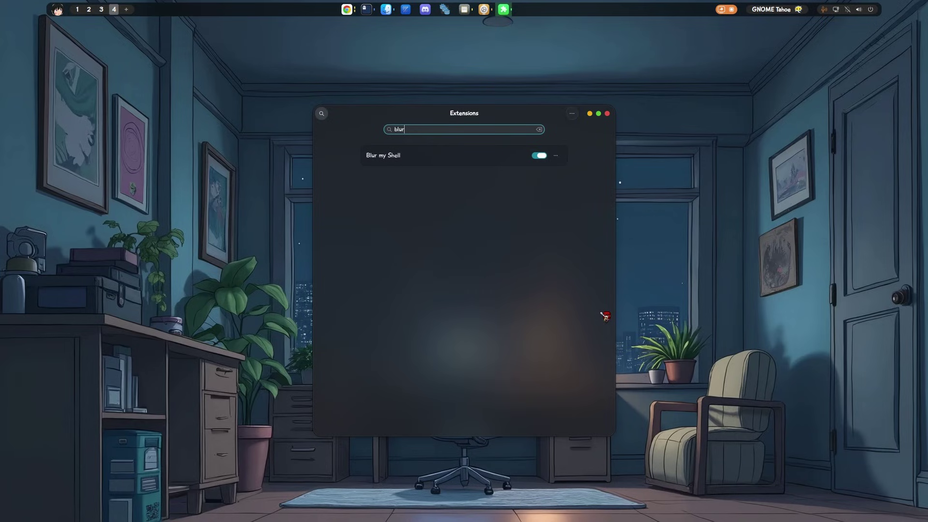
click(555, 155)
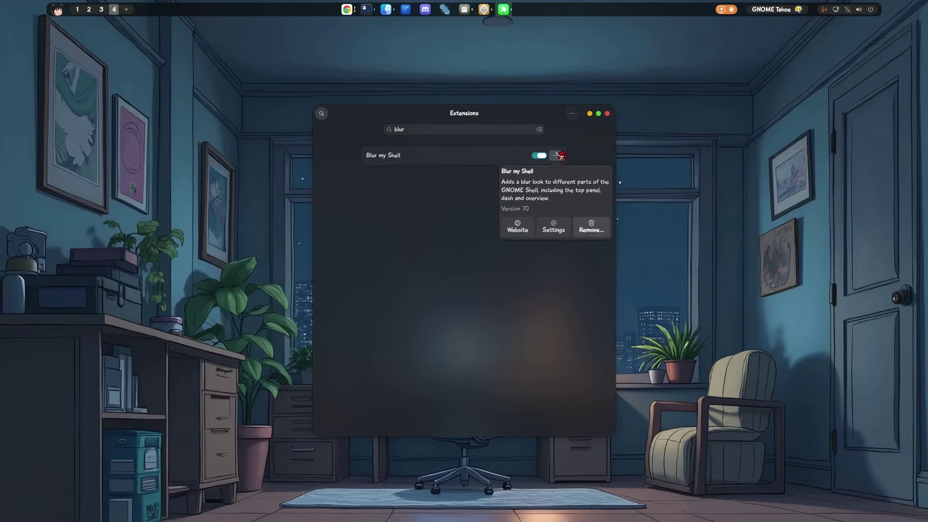
click(554, 227)
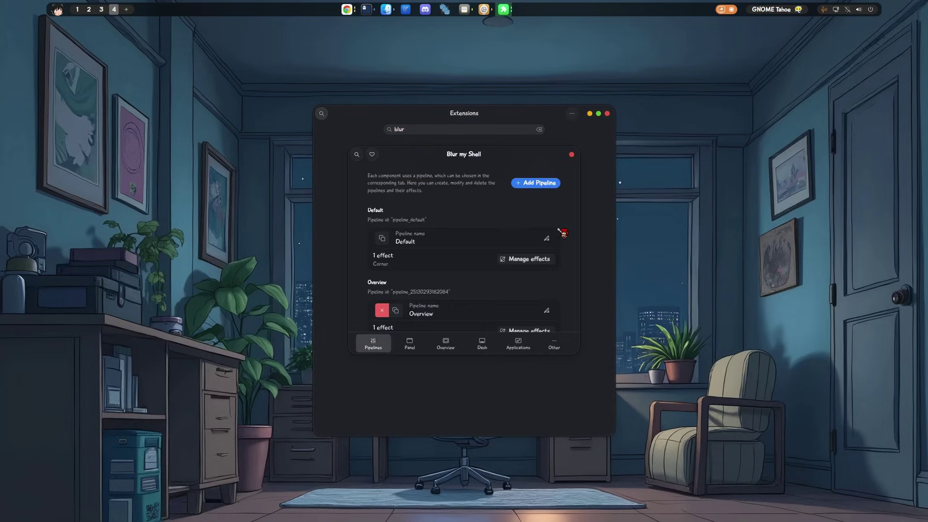
click(452, 349)
click(518, 344)
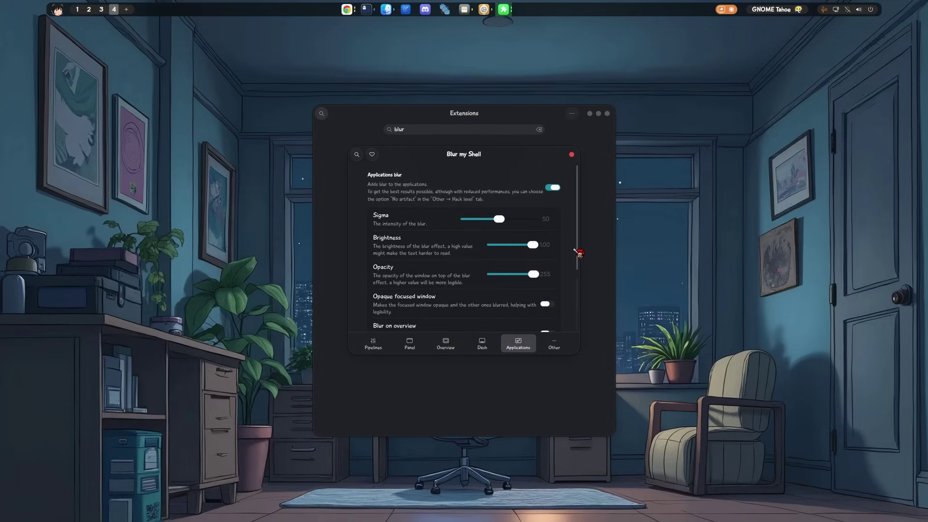
scroll(574, 272, down, 2)
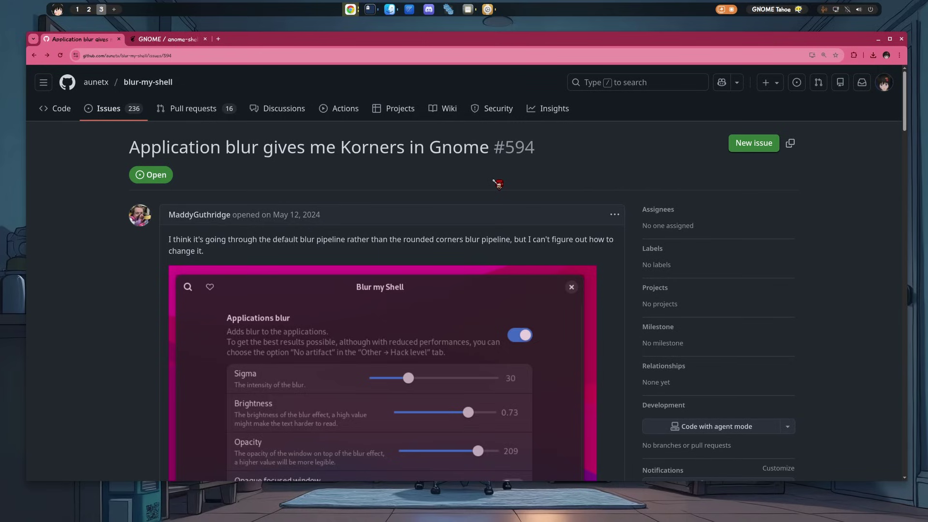
- Scroll through issue #594's thread and load the hidden comments
scroll(497, 183, down, 2)
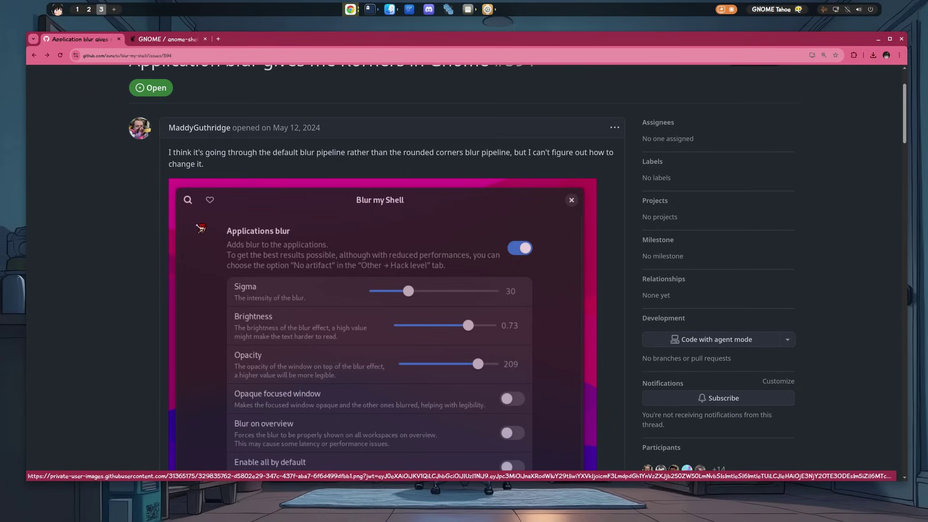
scroll(201, 228, down, 15)
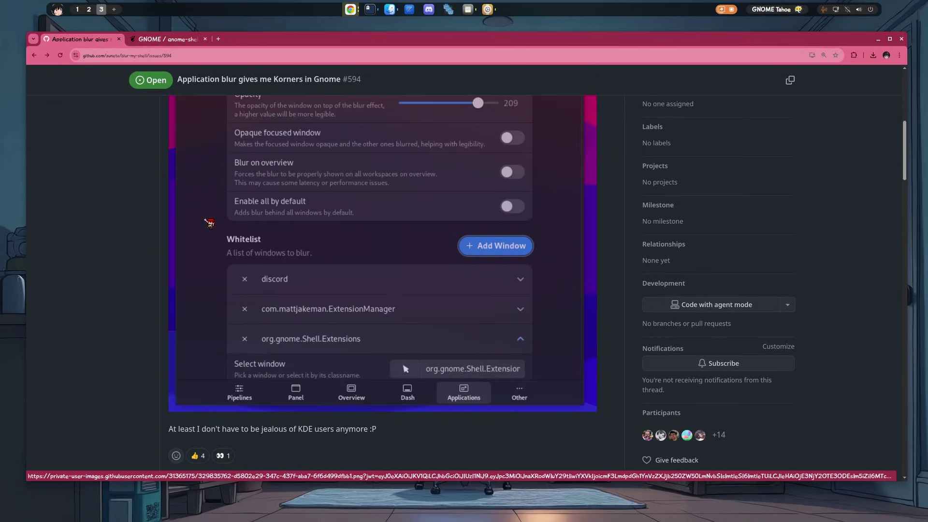
scroll(208, 230, down, 15)
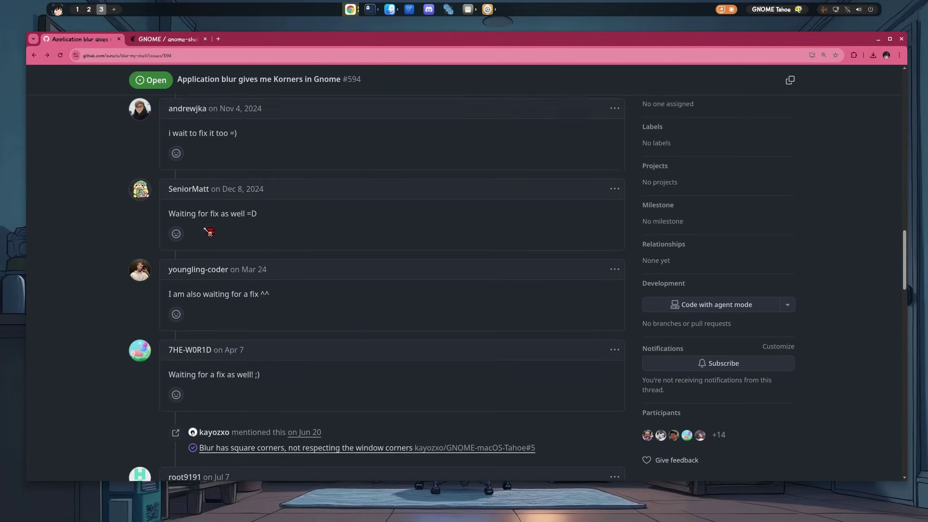
scroll(209, 234, down, 15)
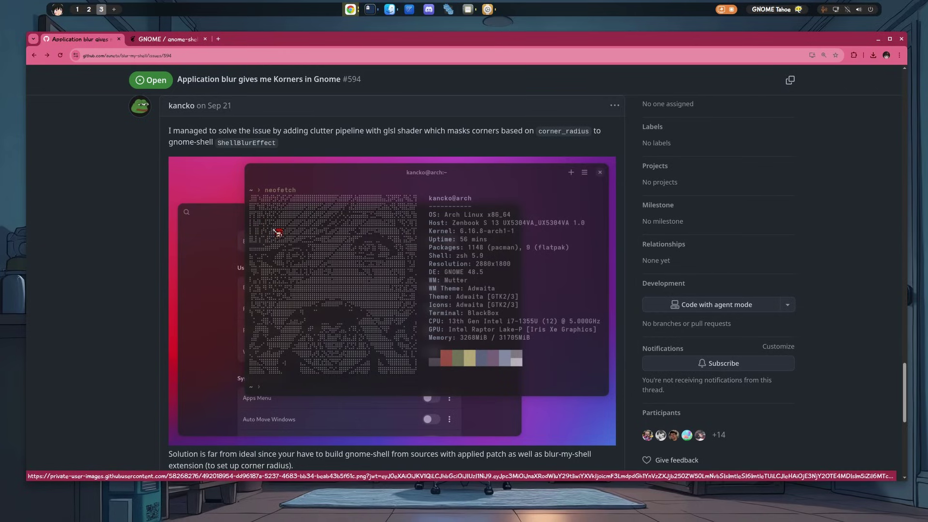
scroll(279, 233, down, 5)
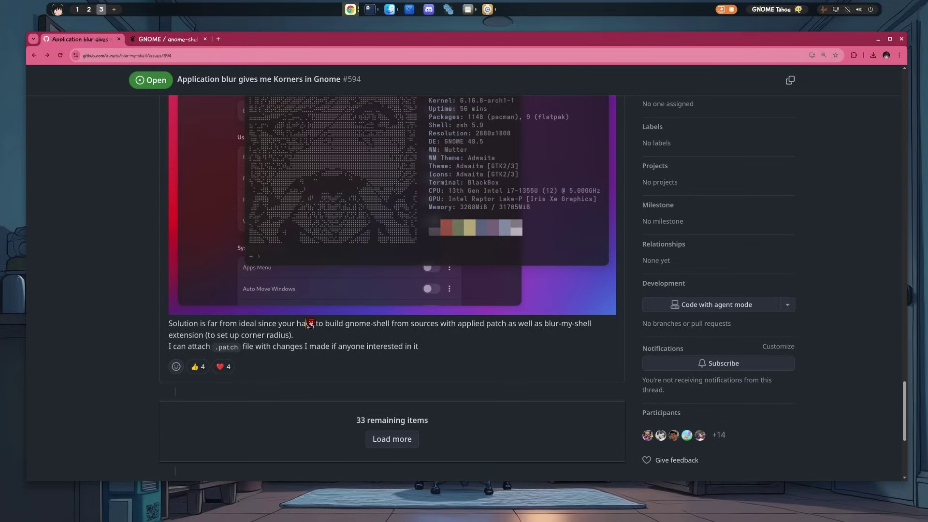
scroll(310, 324, down, 3)
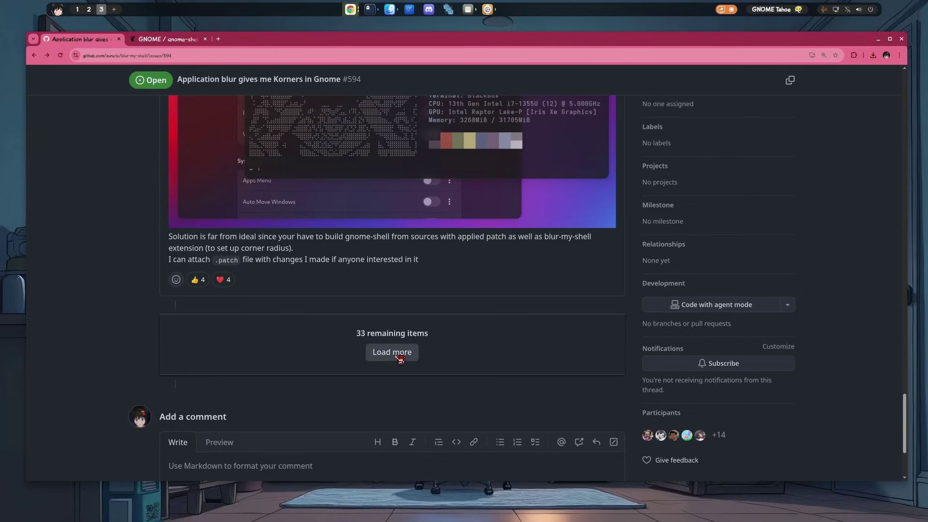
click(399, 357)
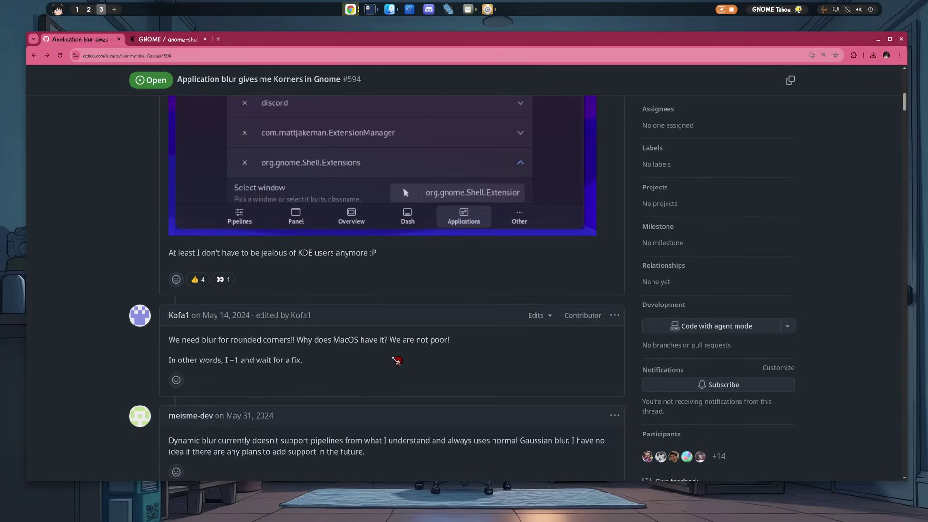
scroll(396, 359, down, 5)
scroll(395, 359, down, 10)
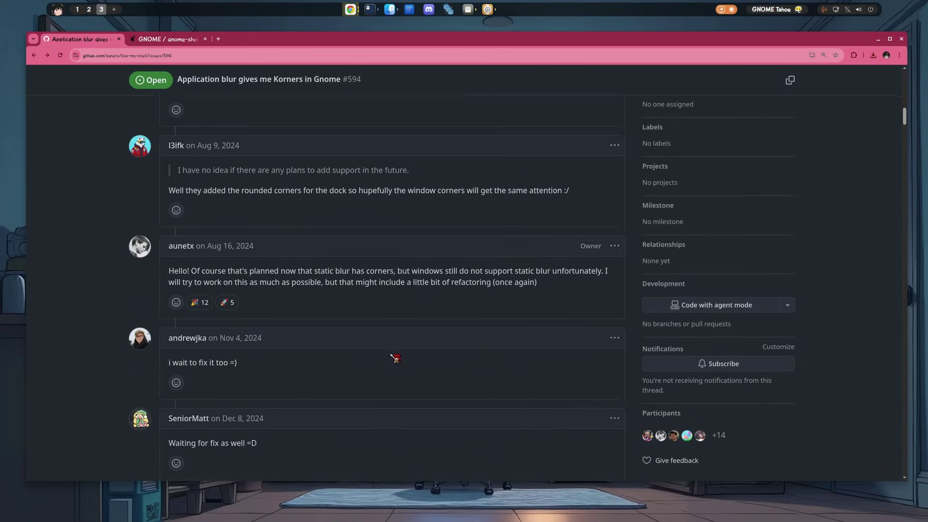
scroll(395, 355, down, 10)
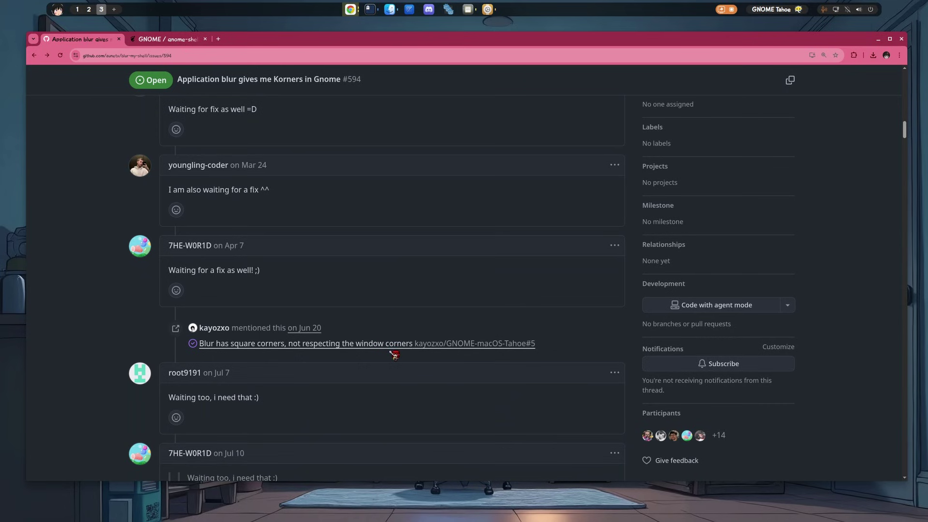
scroll(395, 355, down, 10)
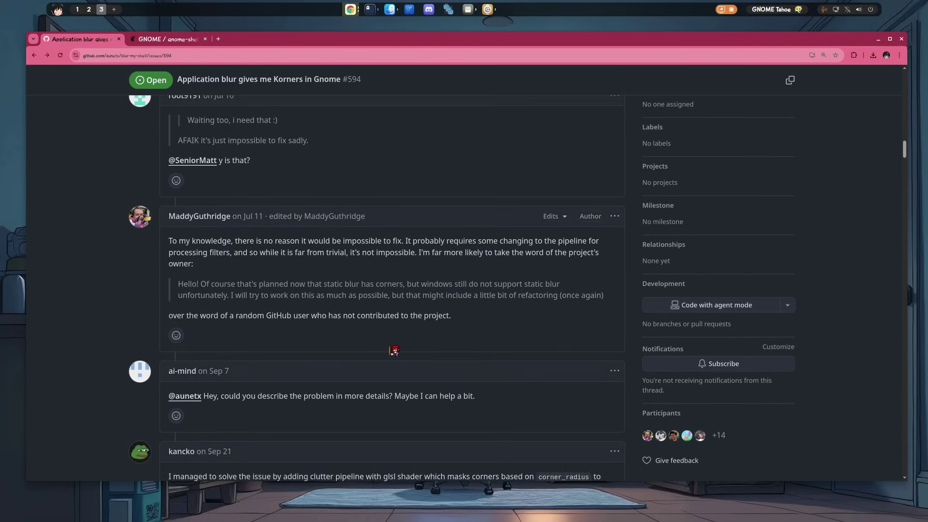
scroll(395, 356, down, 7)
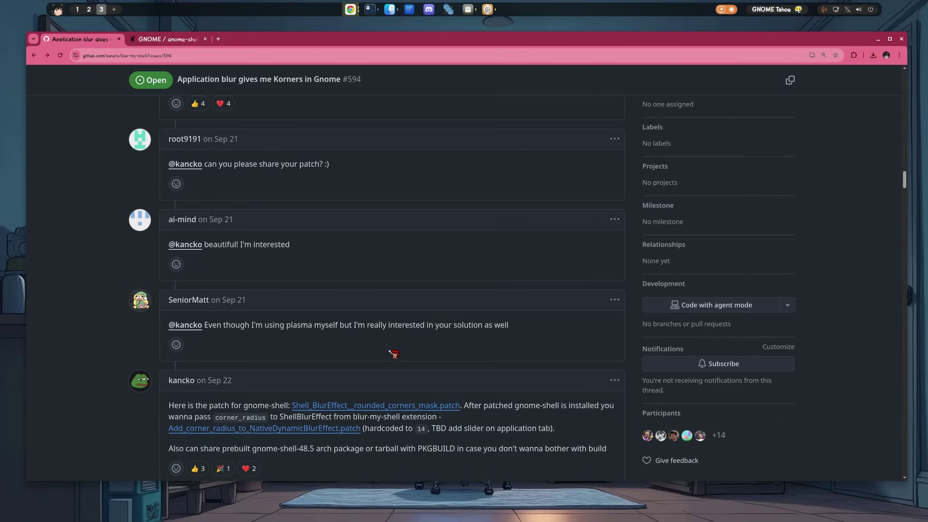
scroll(395, 355, down, 4)
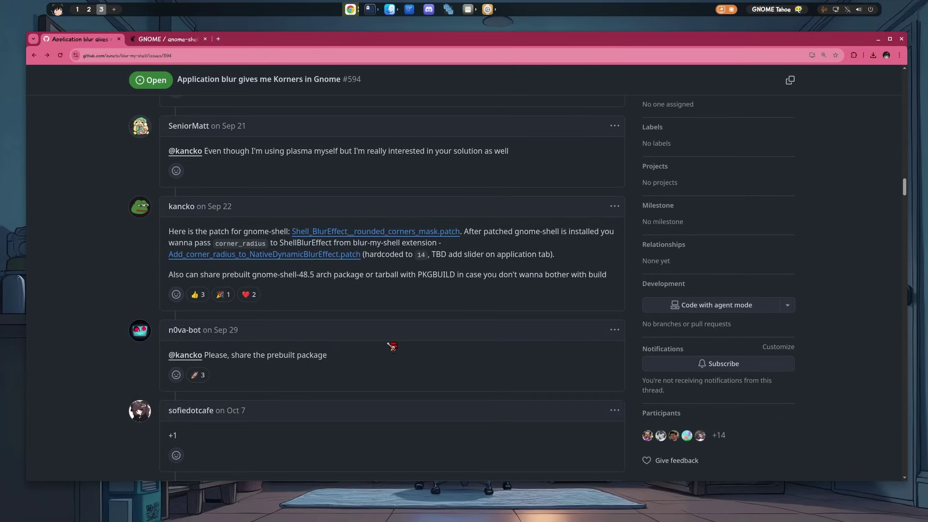
scroll(393, 347, down, 1)
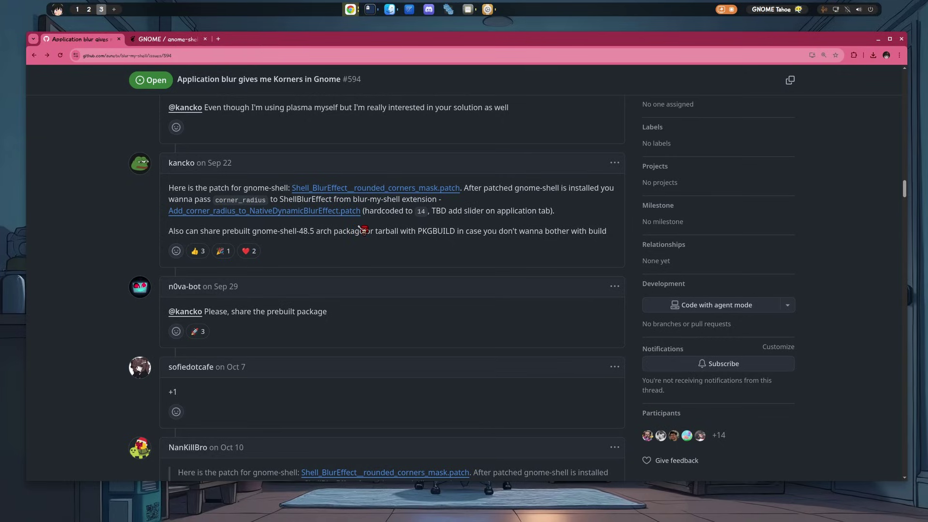
click(389, 191)
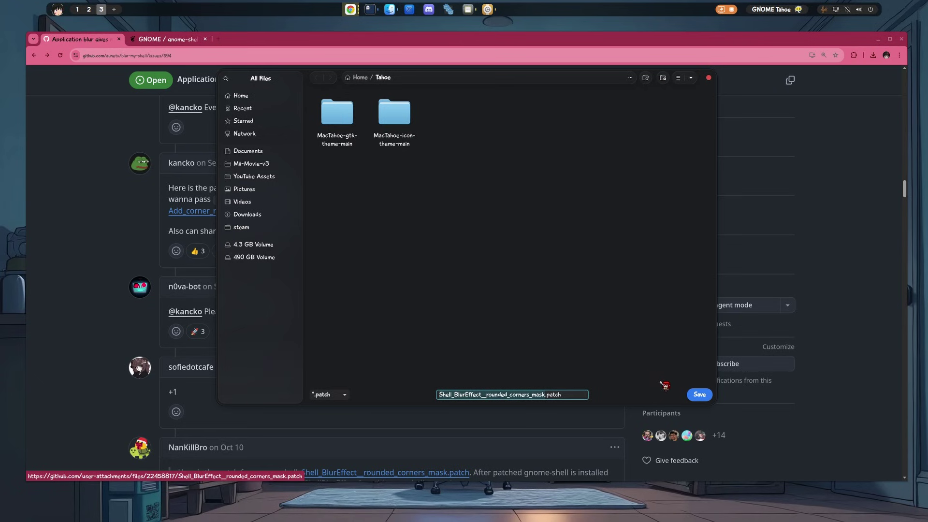
- Save Shell_BlurEffect__rounded_corners_mask.patch and Add_corner_radius_to_NativeDynamicBlurEffect.patch into Tahoe
click(707, 401)
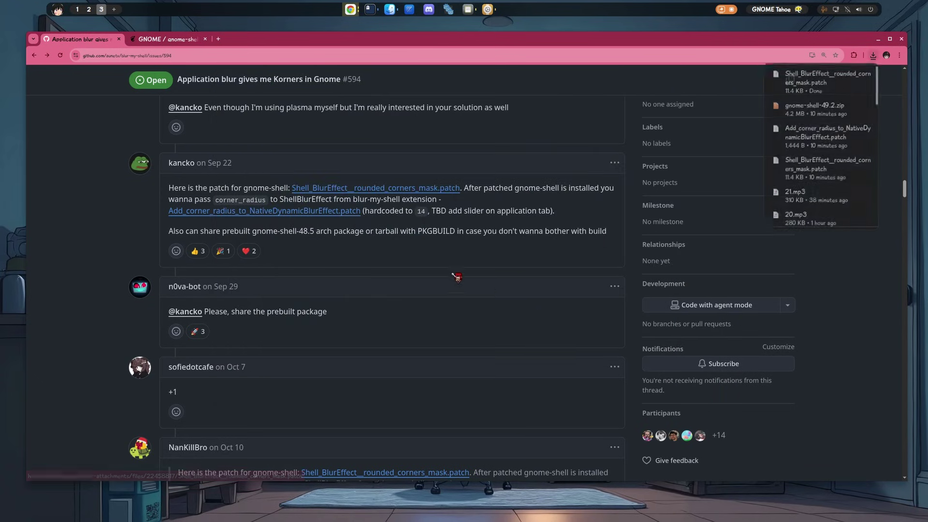
click(323, 217)
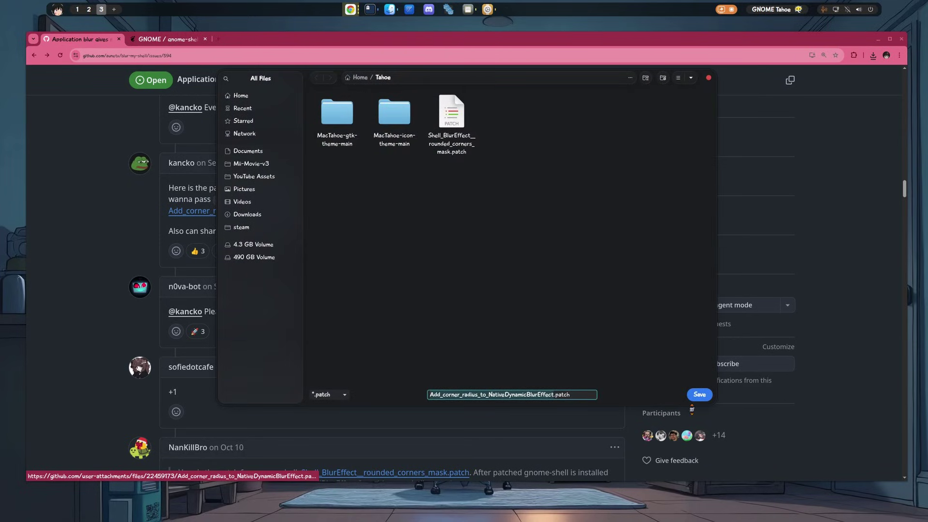
click(702, 395)
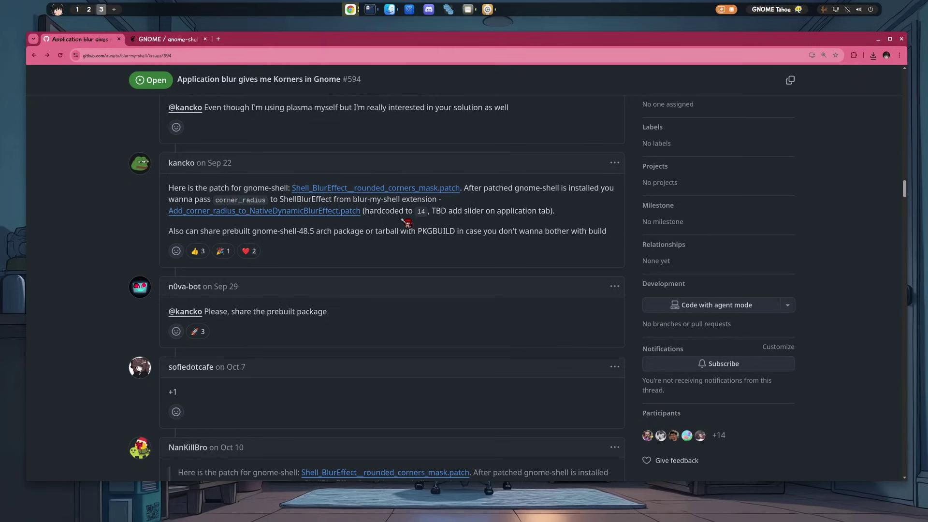
scroll(407, 223, up, 15)
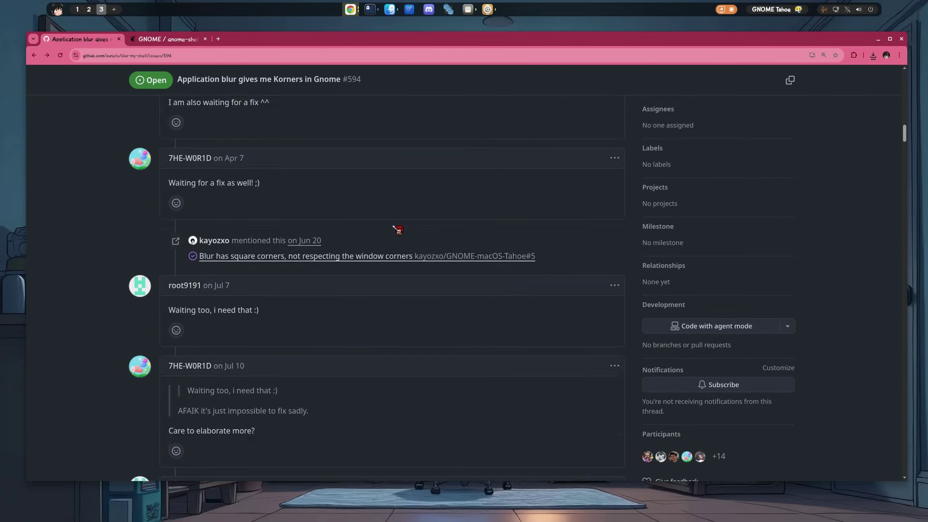
scroll(399, 230, up, 20)
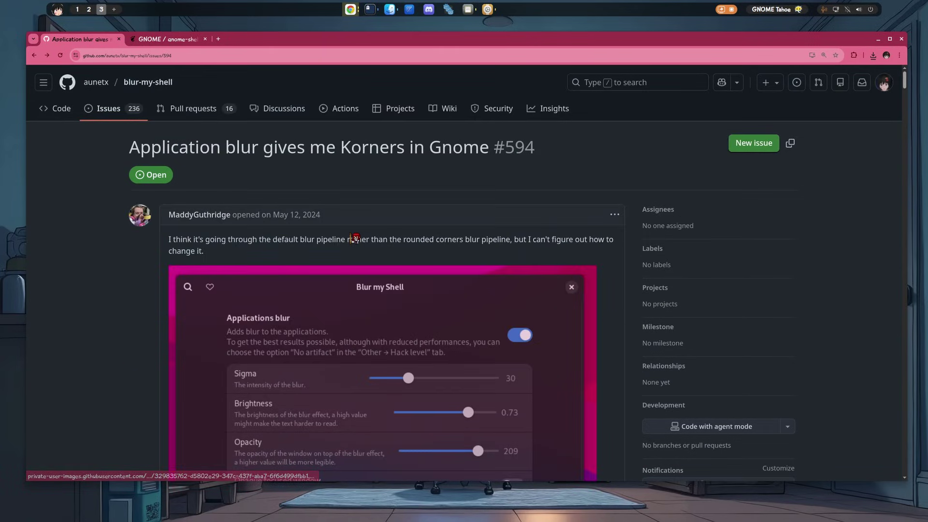
- Go from the blur-my-shell code page through its 66 Tags to the Releases list
click(61, 108)
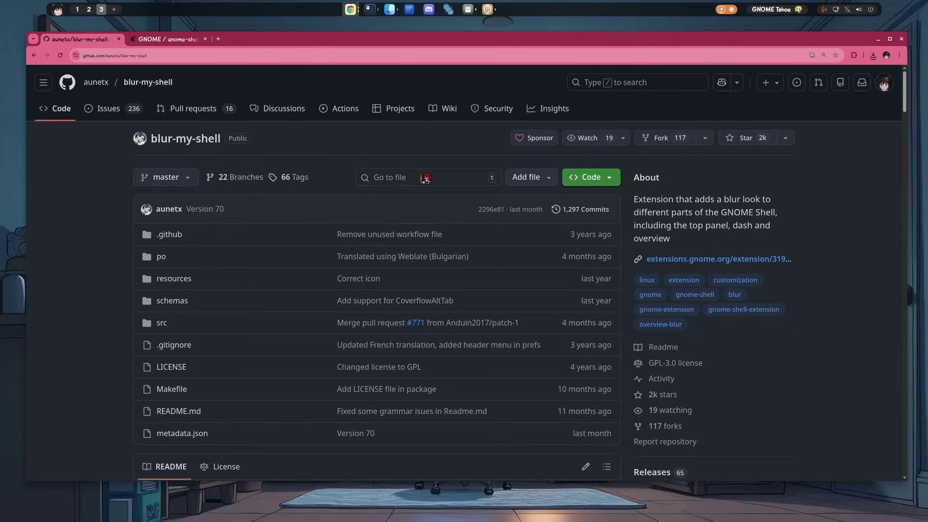
click(303, 181)
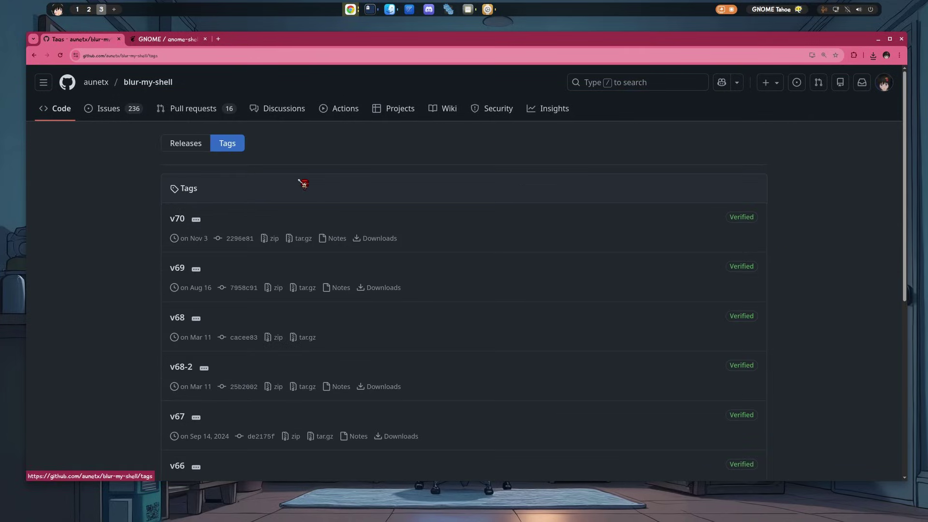
click(189, 144)
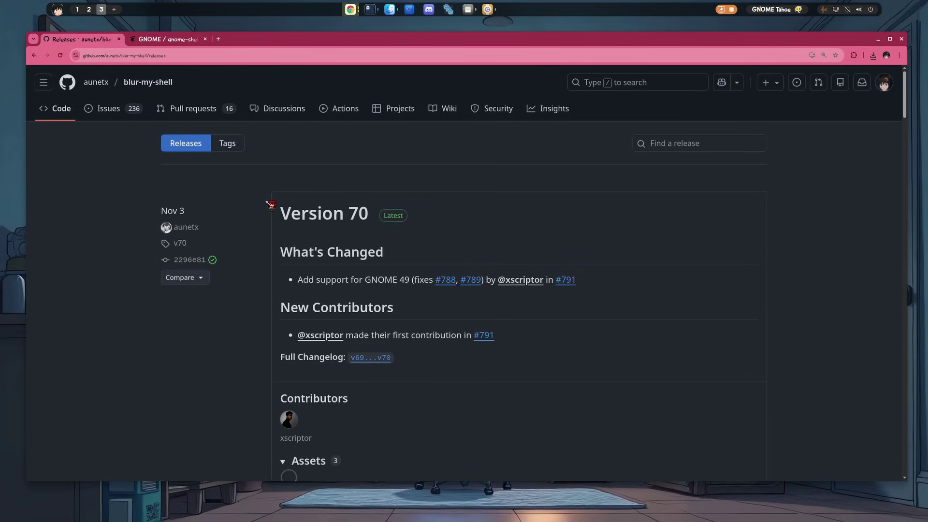
scroll(433, 301, down, 3)
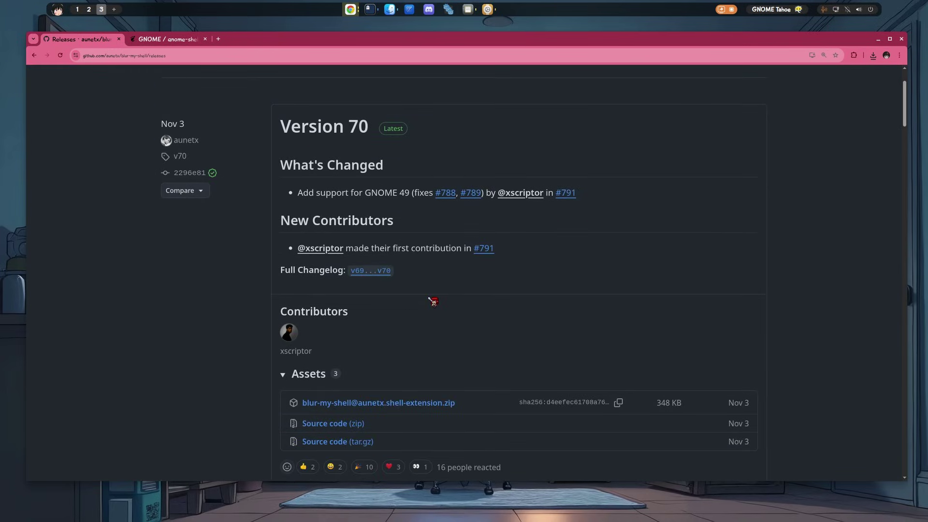
scroll(434, 301, down, 5)
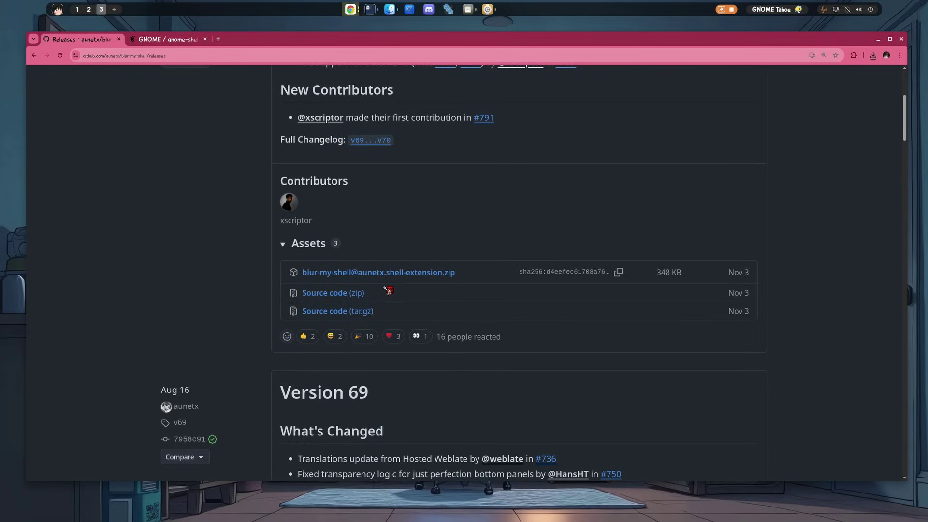
- Save Version 70 source code as blur-my-shell-70.zip in Tahoe, then show the gnome-shell GitLab page
click(358, 297)
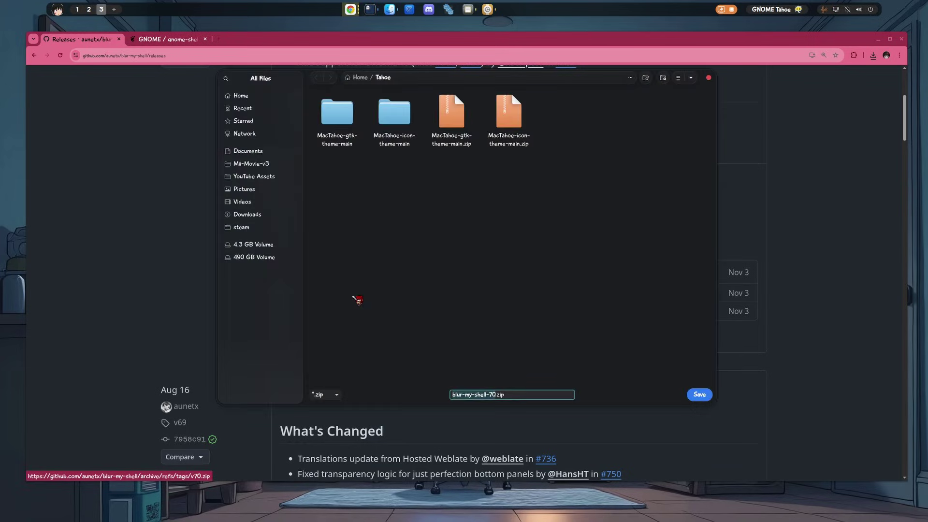
click(700, 395)
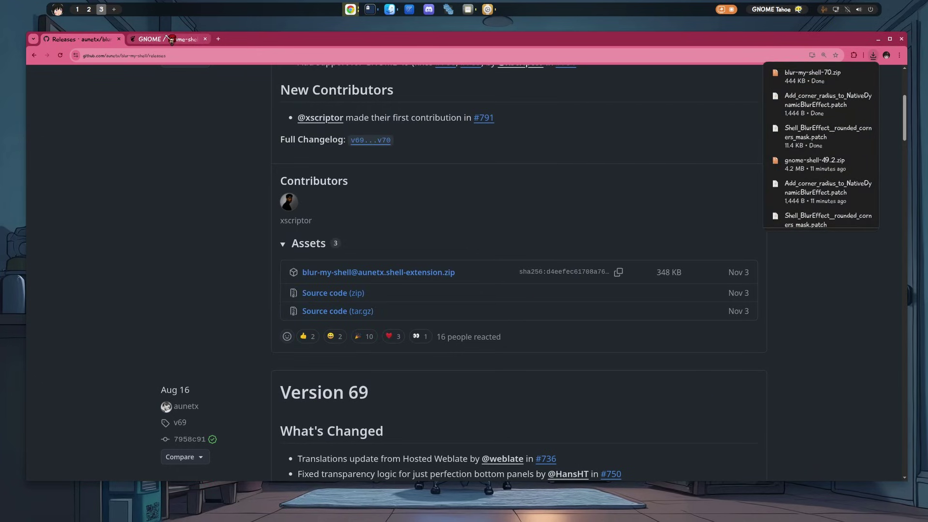
click(175, 42)
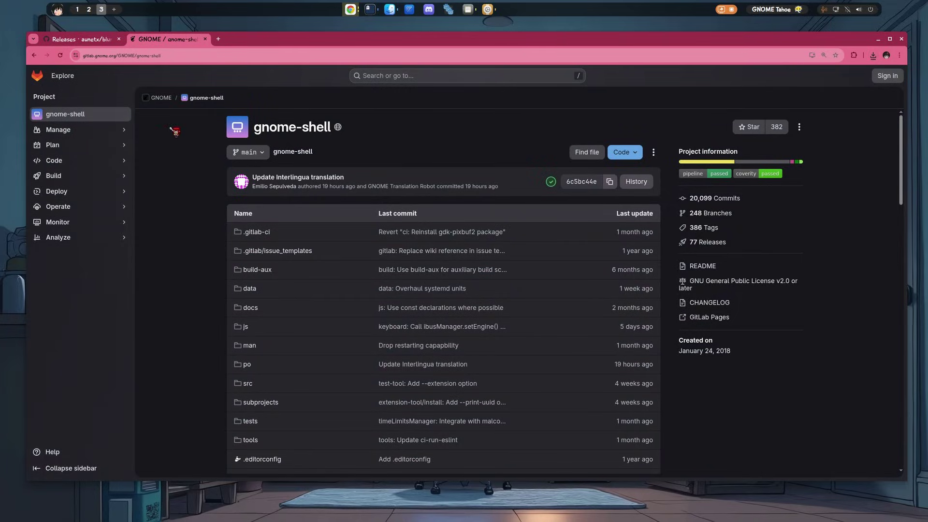
- Save the 49.2 Source code (zip) from GitLab Releases into Tahoe, then switch workspace
mouse_move(107, 192)
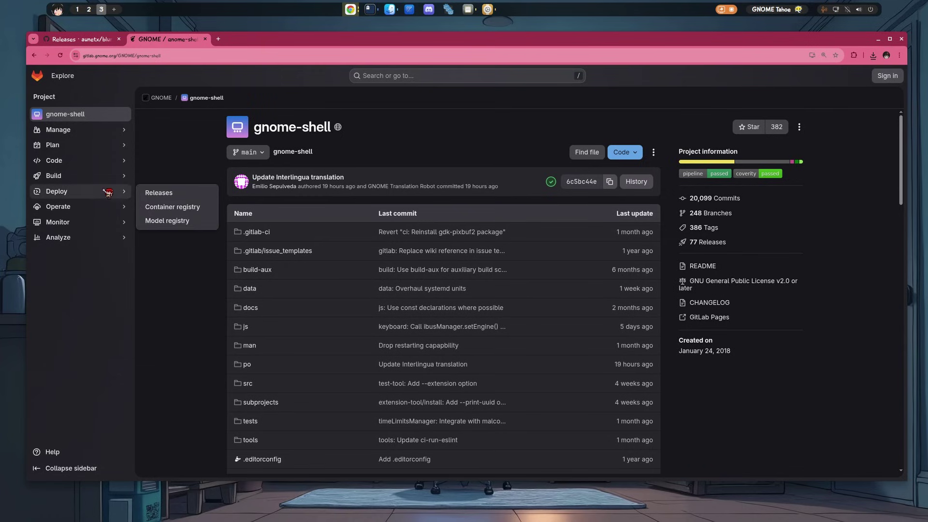
click(181, 197)
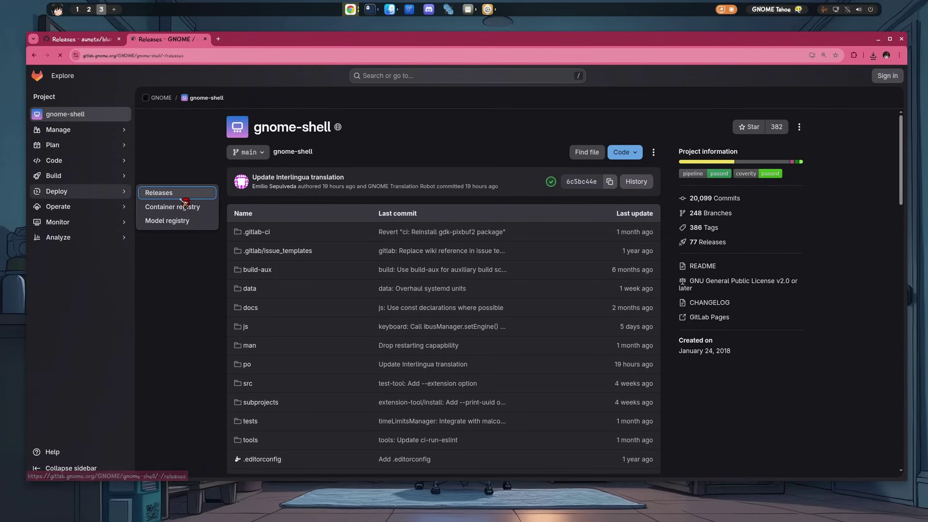
scroll(217, 208, down, 7)
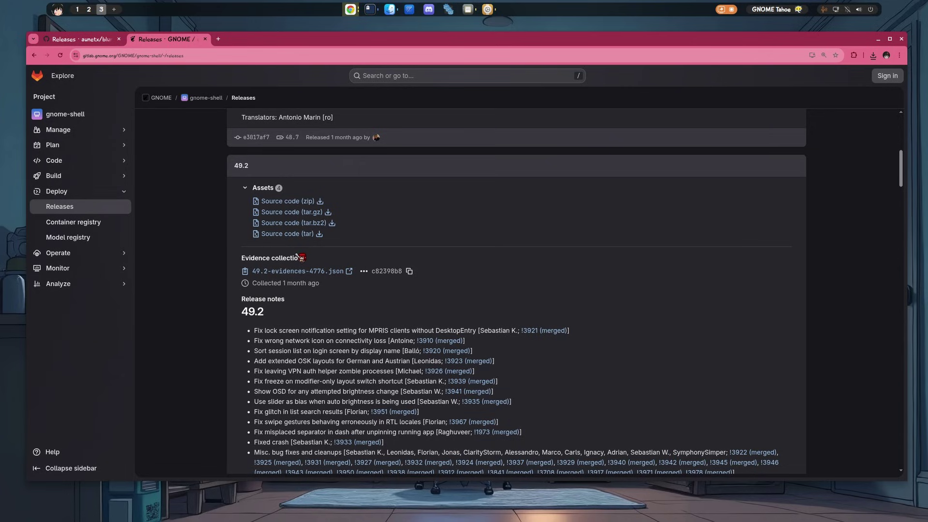
click(292, 202)
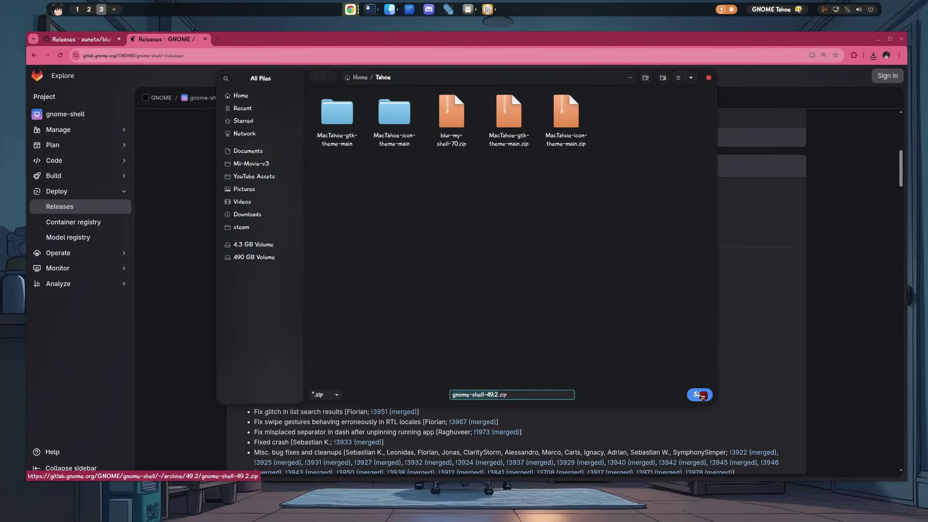
click(699, 395)
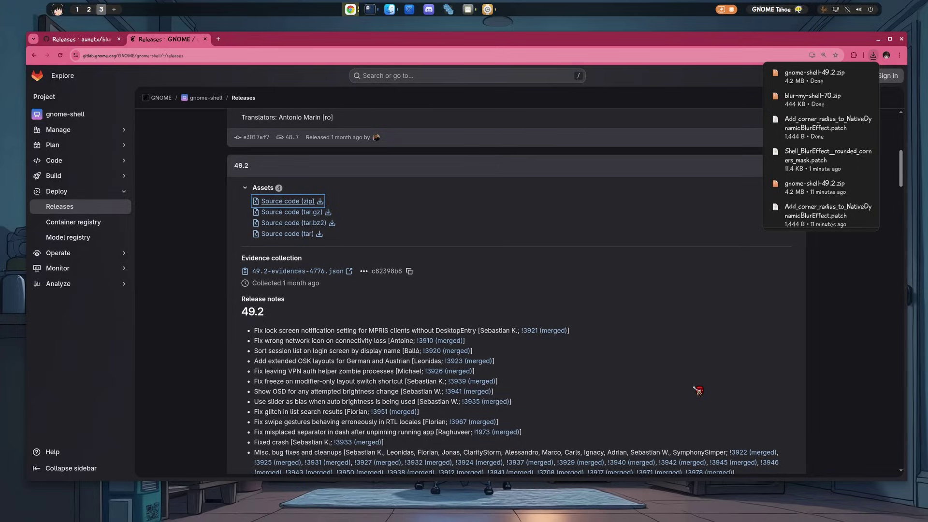
key(super+Page_Down)
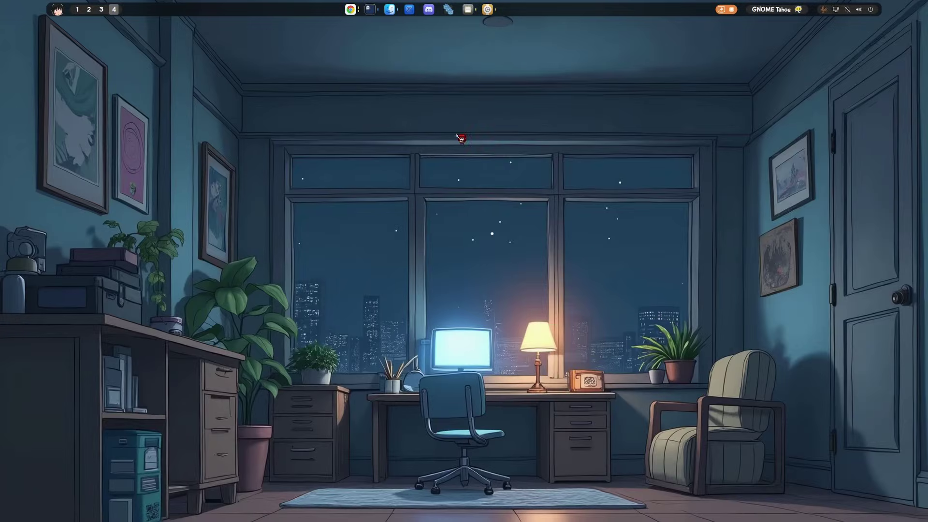
- In a new terminal, go to Tahoe and unzip gnome-shell-49.2.zip
click(370, 9)
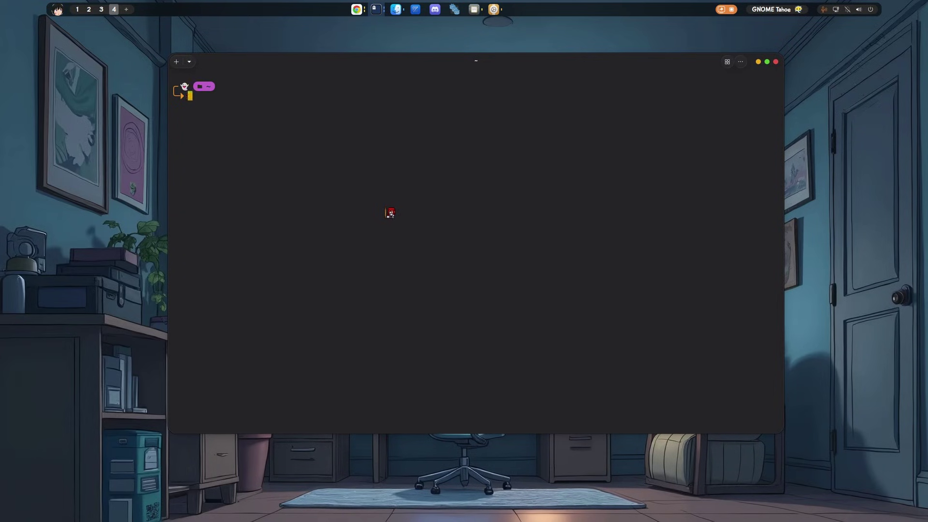
text(cd Tahoe/)
key(Return)
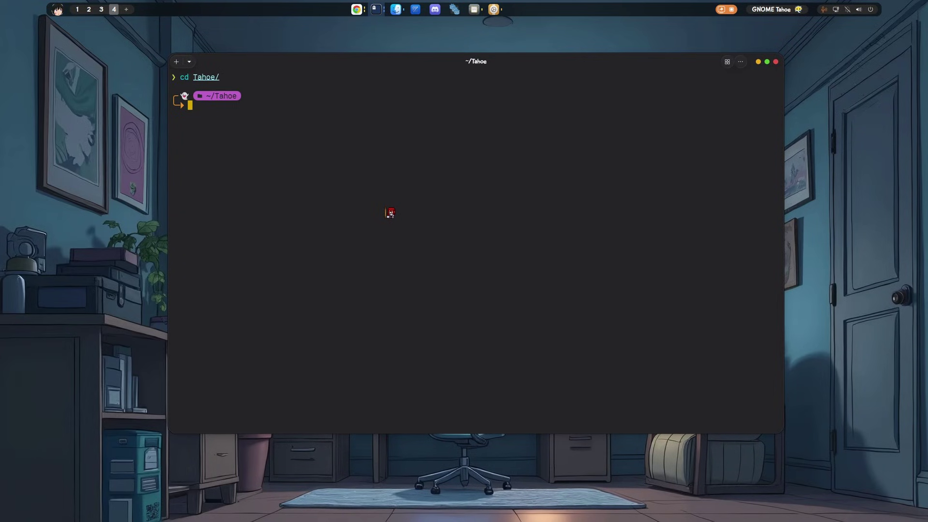
text(unzip)
key(Tab)
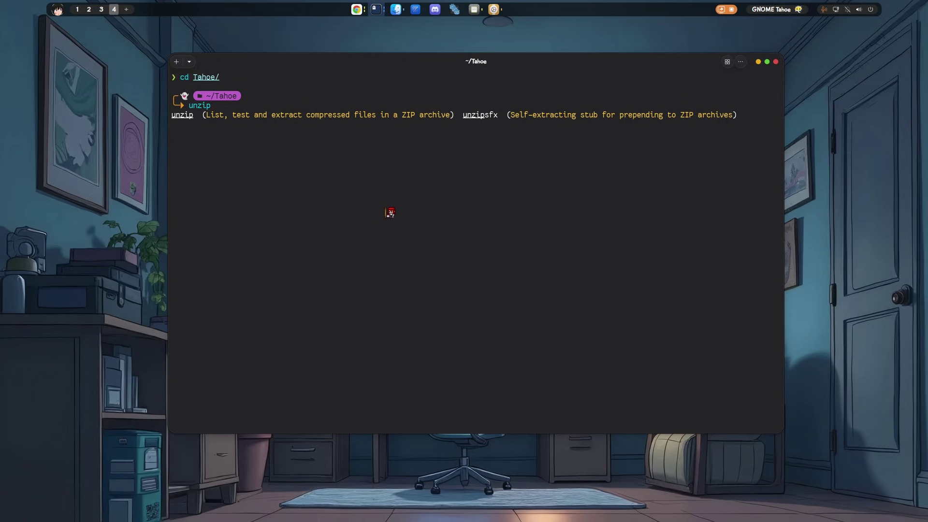
key(Tab)
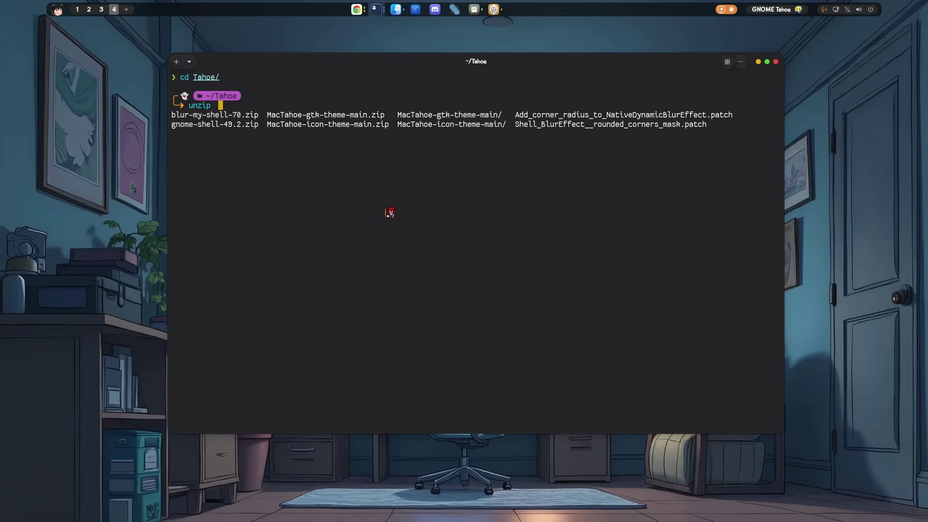
key(Tab)
key(Tab)
key(Return)
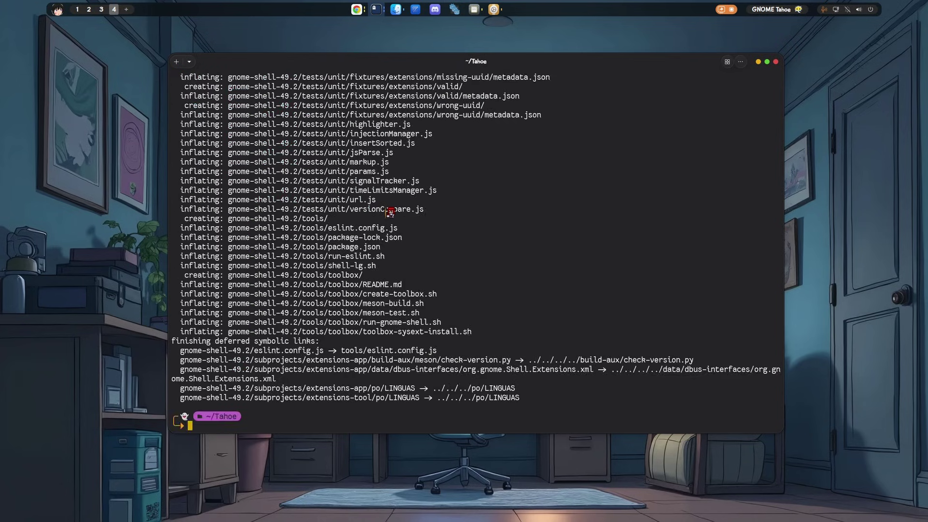
- Enter gnome-shell-49.2 and git apply Shell_BlurEffect__rounded_corners_mask.patch
text(cd gnome)
key(Tab)
key(Return)
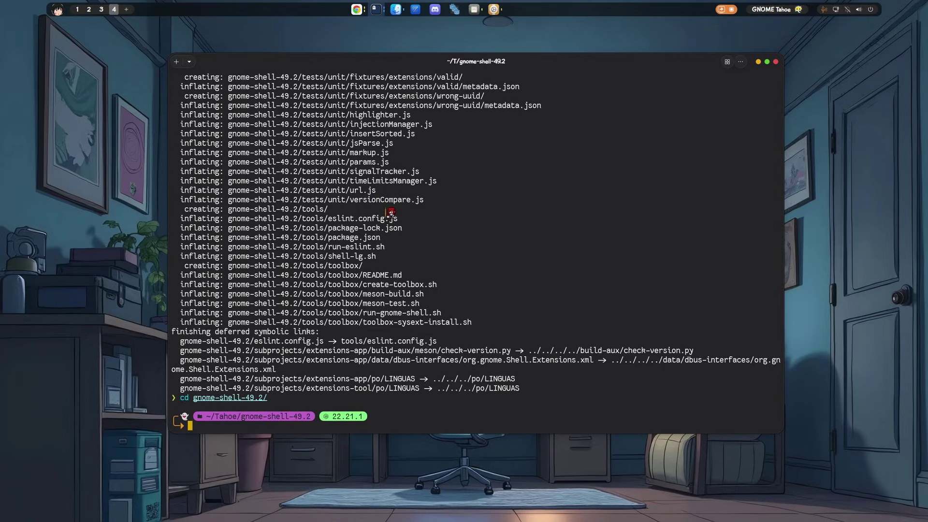
text(git apply ../)
key(Tab)
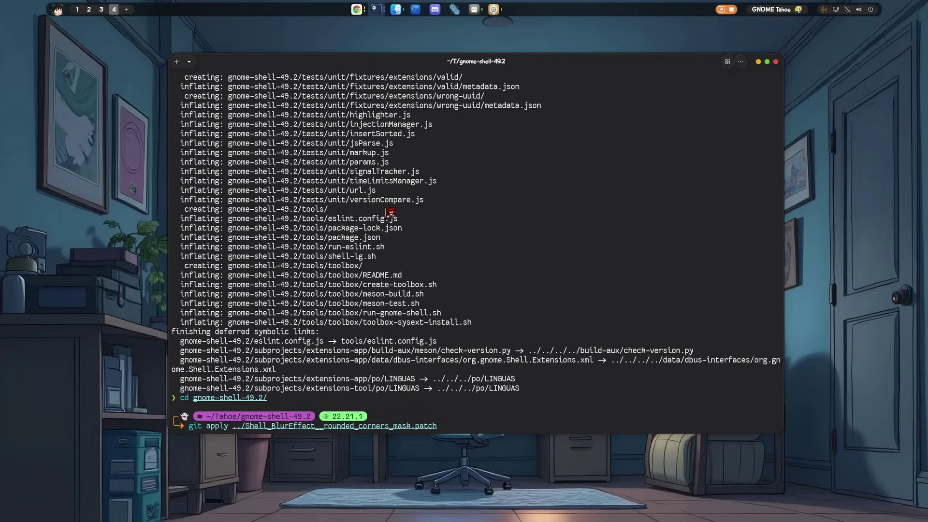
key(Return)
text(edit meson)
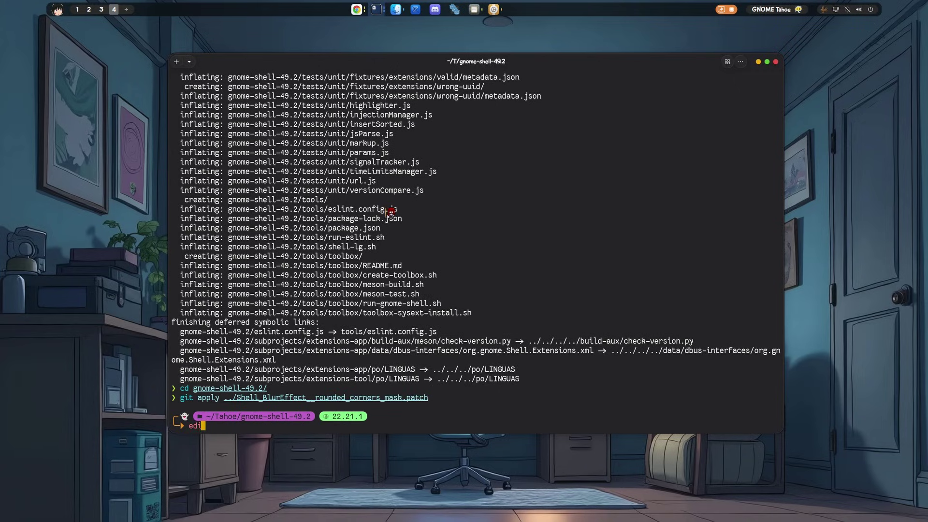
key(Tab)
key(Tab)
key(Tab)
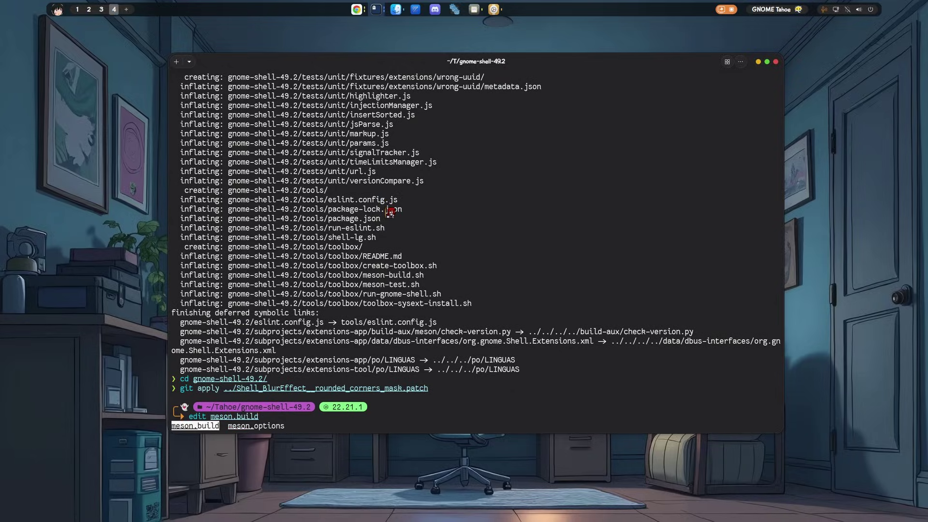
- Open meson.options in edit and delete the tests option's true value on line 33
key(Return)
key(Return)
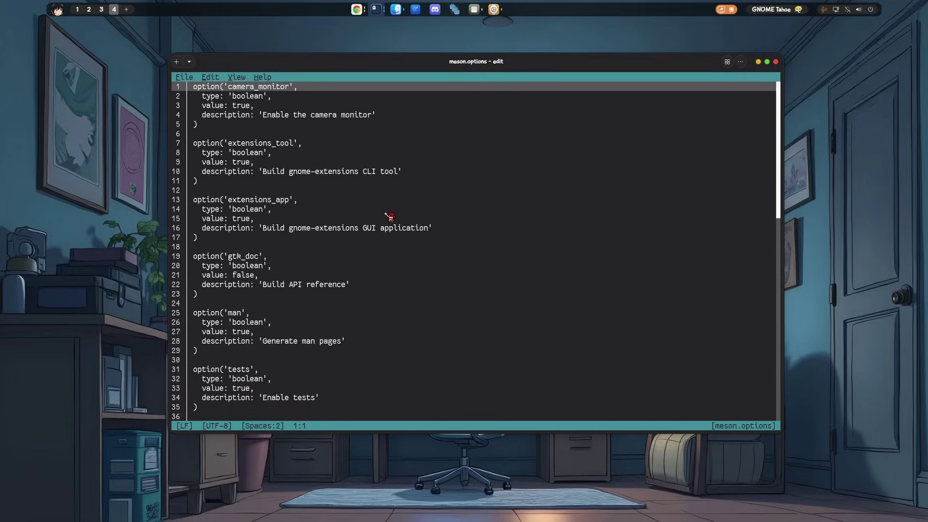
key(Down)
key(Down)
key(Down)
key(Down)
key(Down)
key(Down)
key(Down)
key(Down)
key(Down)
key(Down)
key(Down)
key(Down)
key(Down)
key(Down)
key(Down)
key(Down)
key(Down)
key(Down)
key(Down)
key(Down)
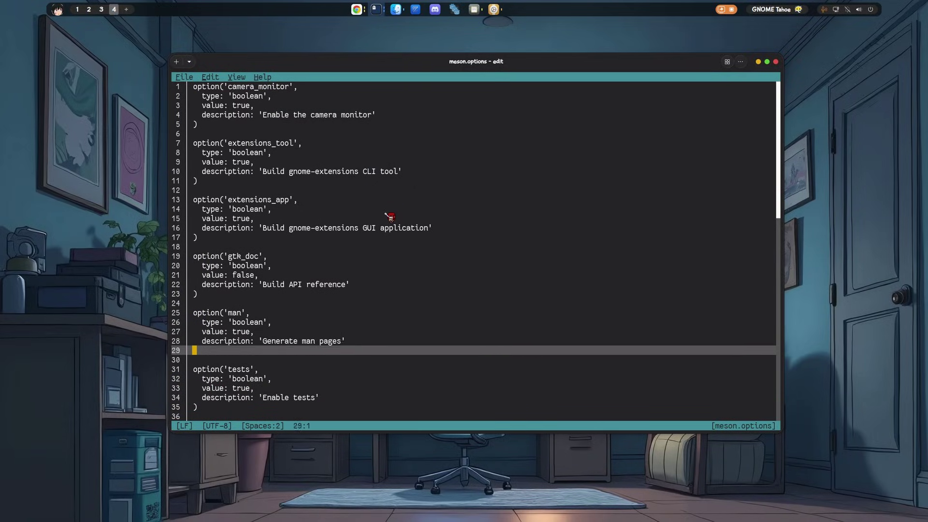
key(Down)
key(Right)
key(Right)
key(Right)
key(Right)
key(Right)
key(Right)
key(Right)
key(Right)
key(Right)
key(Right)
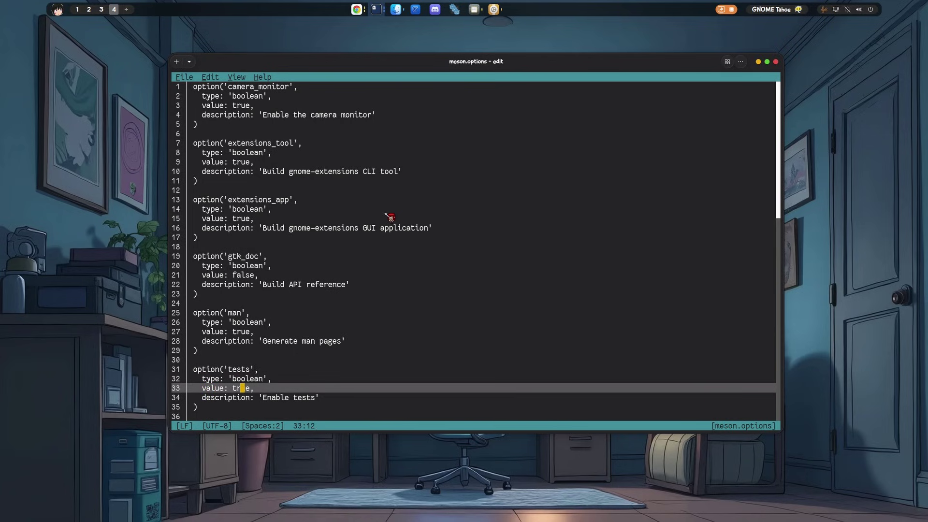
key(BackSpace)
key(BackSpace)
key(BackSpace)
- Set the tests option to false, then save and close meson.options
text(false)
key(ctrl+s)
key(ctrl+q)
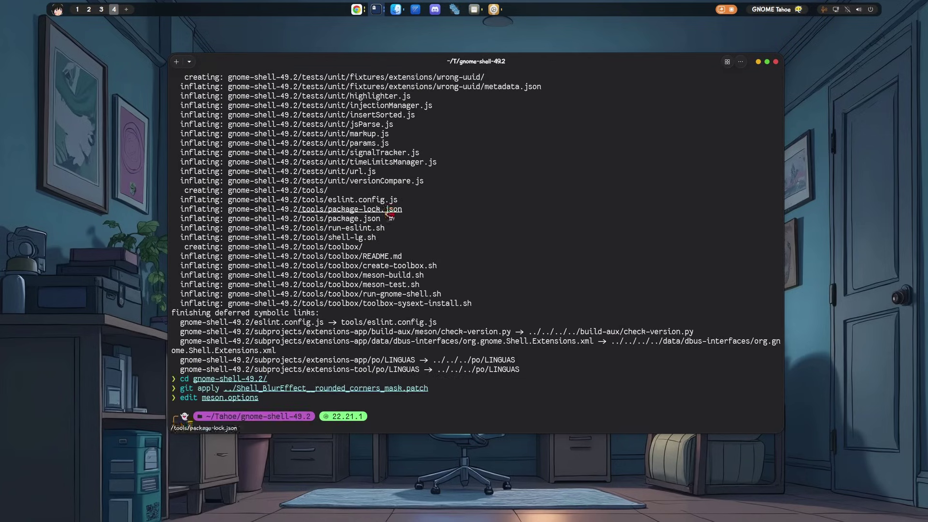
- Run meson setup _build --prefix=/usr and sudo ninja install -C _build, then cd back to Tahoe
text(meson)
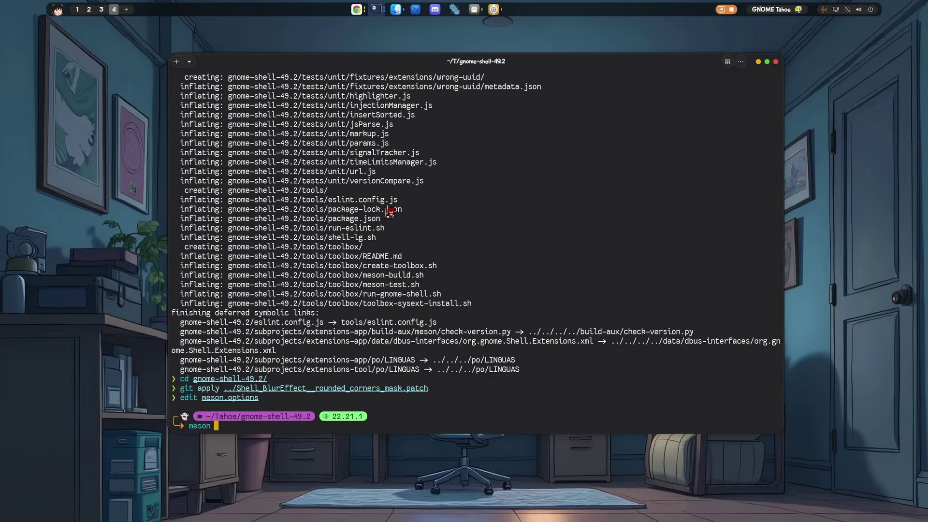
key(Right)
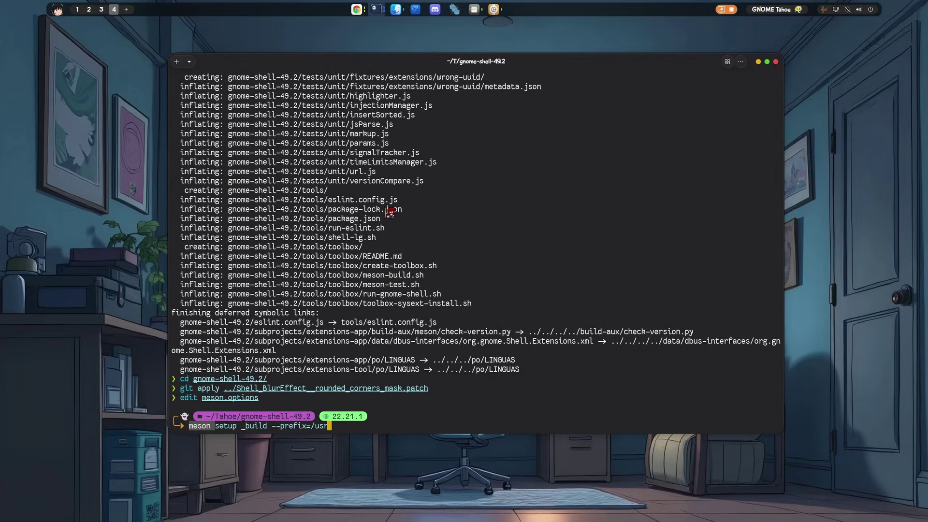
key(Return)
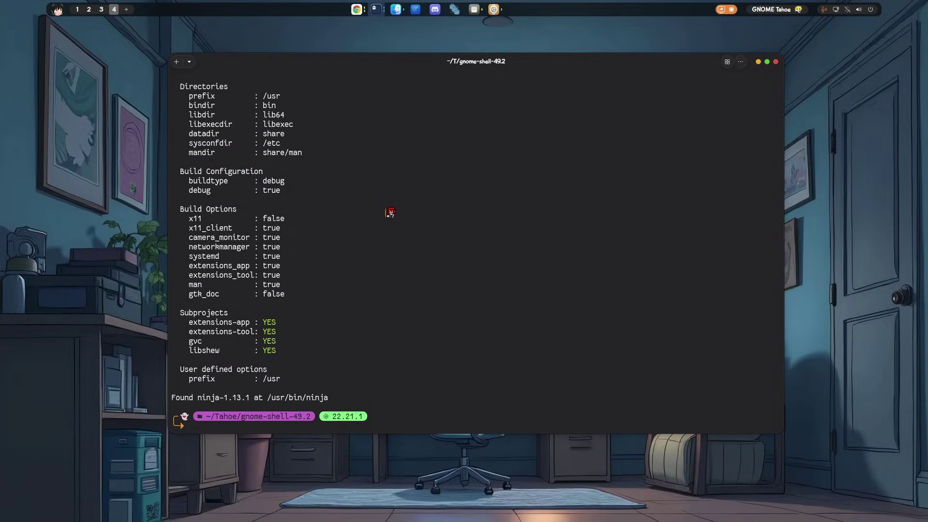
text(sudo nin)
key(Up)
key(Return)
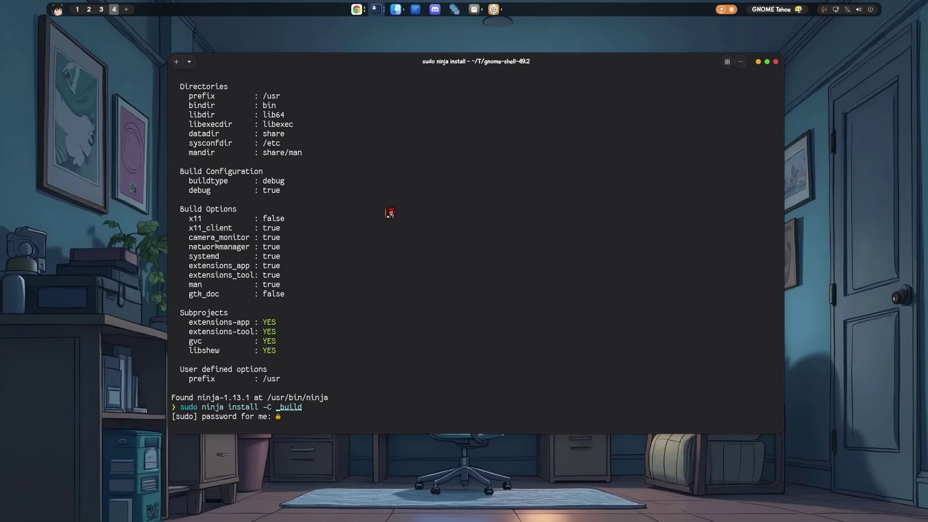
key(Return)
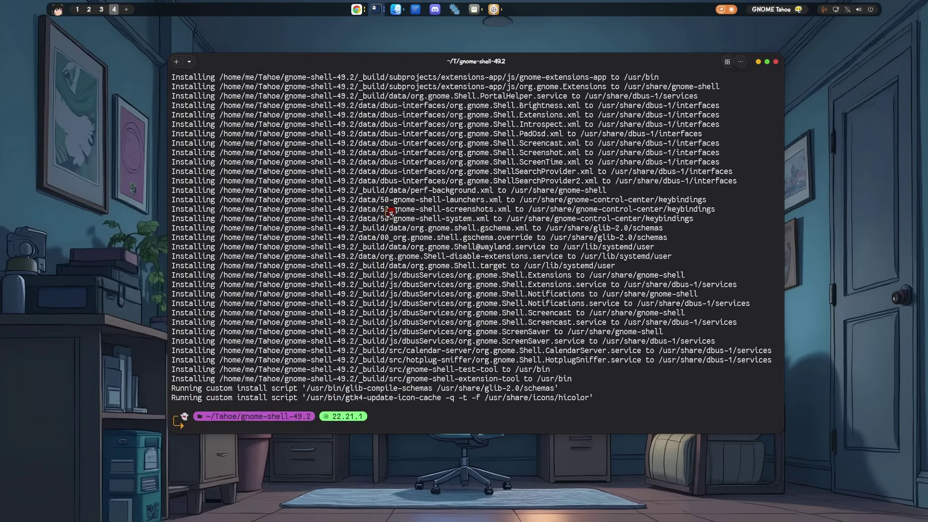
text(cd ..)
key(Return)
- Unzip blur-my-shell-70.zip and enter the blur-my-shell-70 folder
text(unzip)
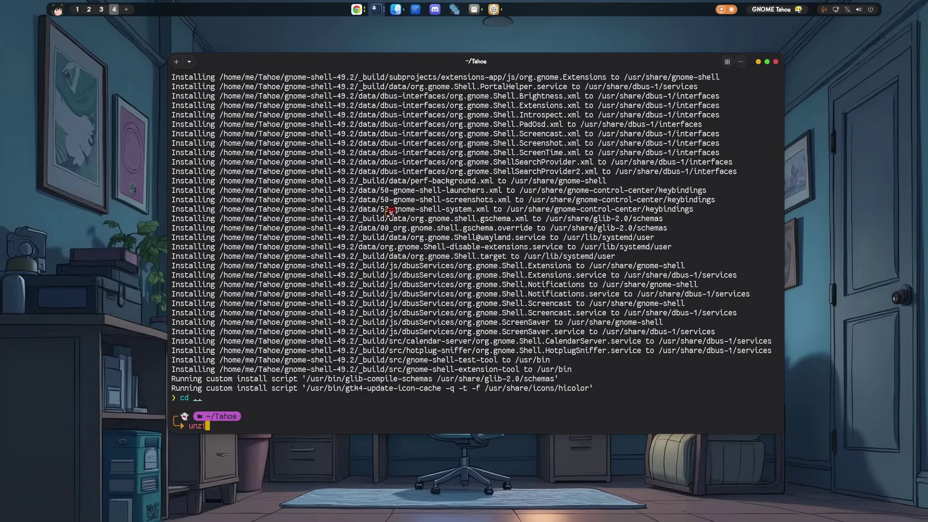
key(Tab)
key(Tab)
key(Tab)
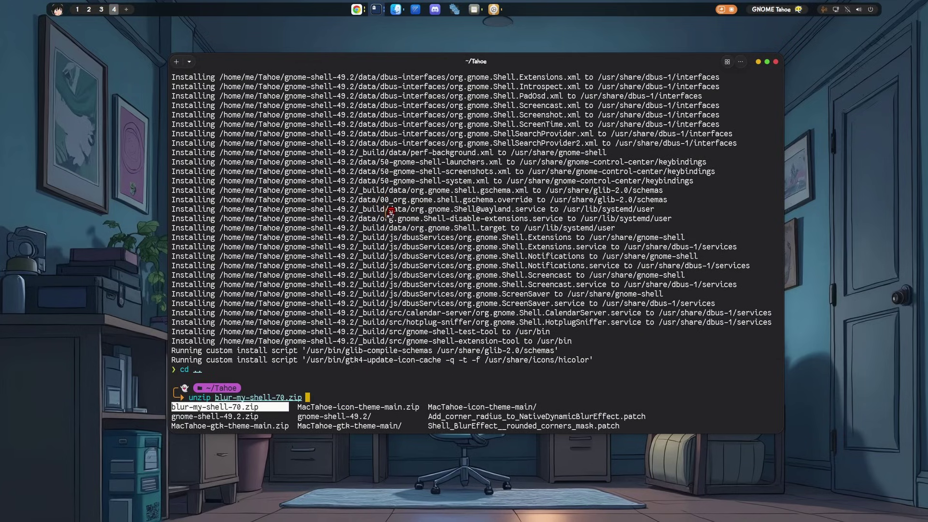
key(Return)
text(cd )
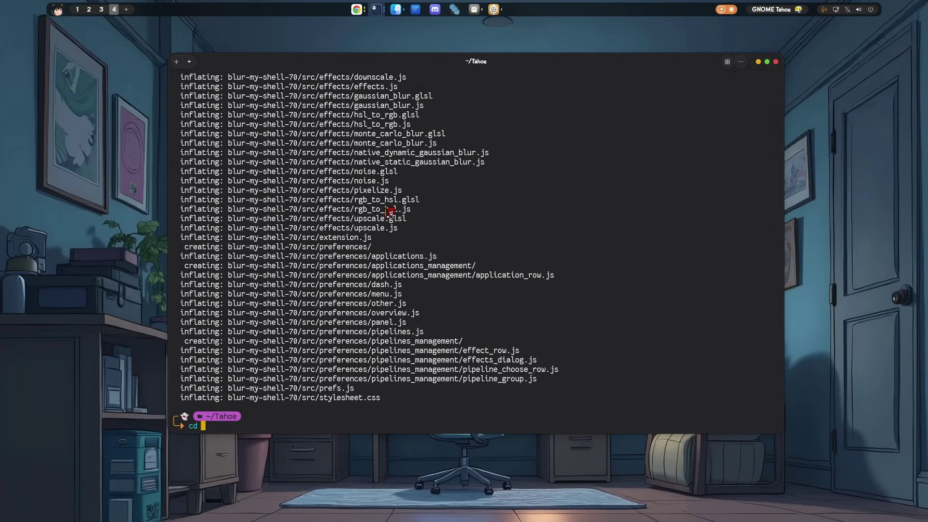
text(blu)
key(Tab)
key(Return)
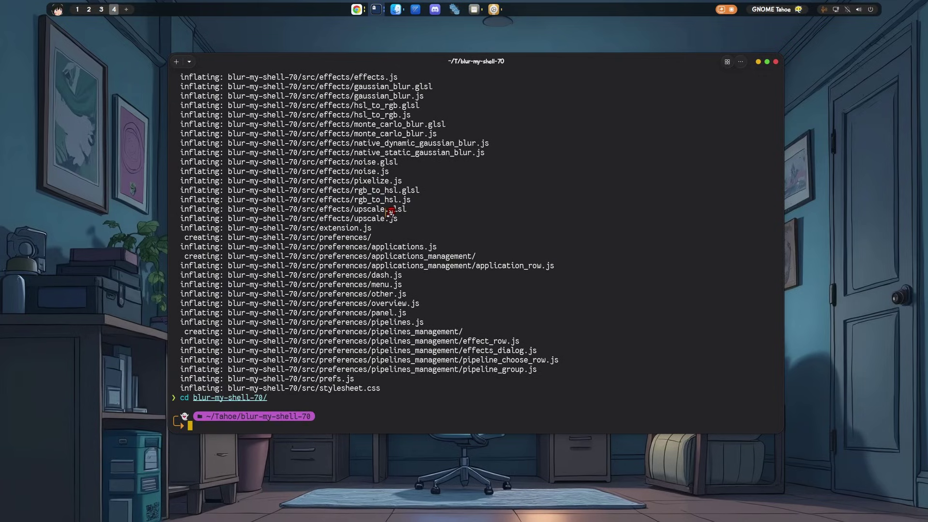
- Apply ../Add_corner_radius_to_NativeDynamicBlurEffect.patch with git apply
text(git applyu)
key(BackSpace)
text(../)
key(Tab)
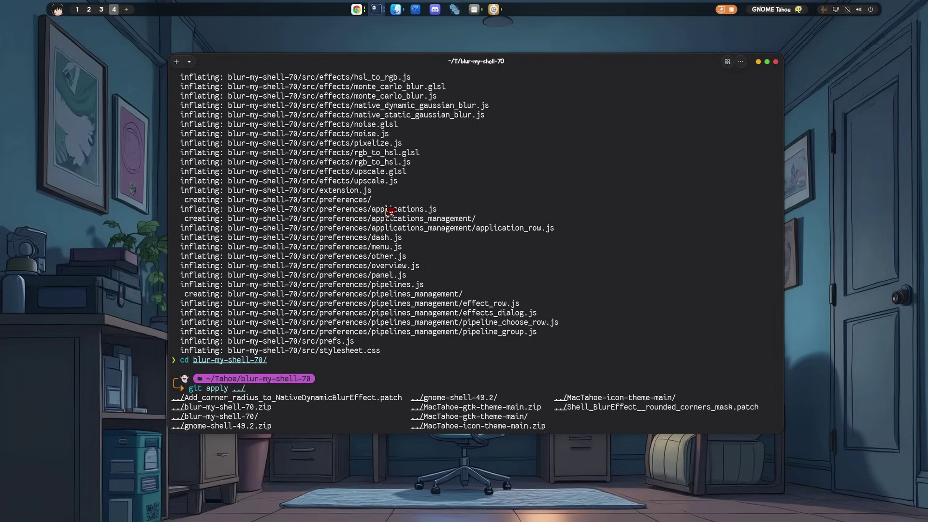
key(Tab)
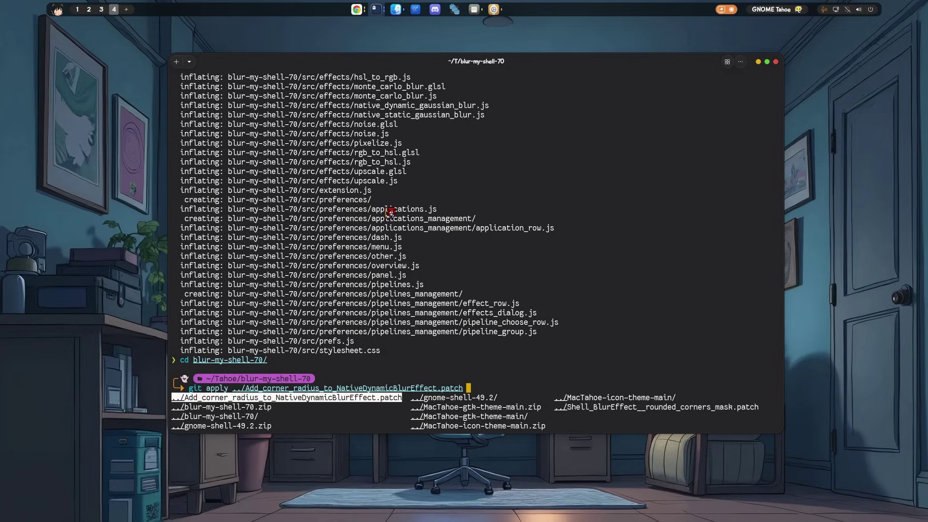
key(Return)
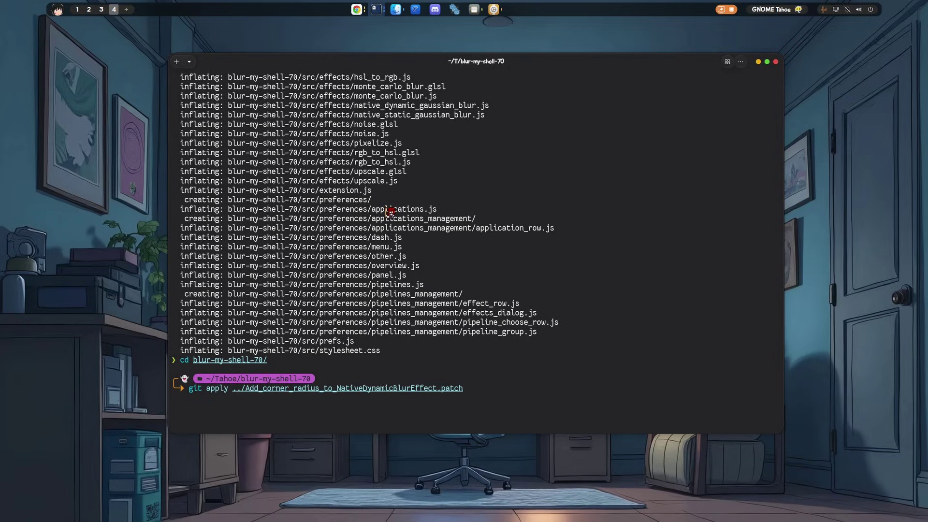
key(Return)
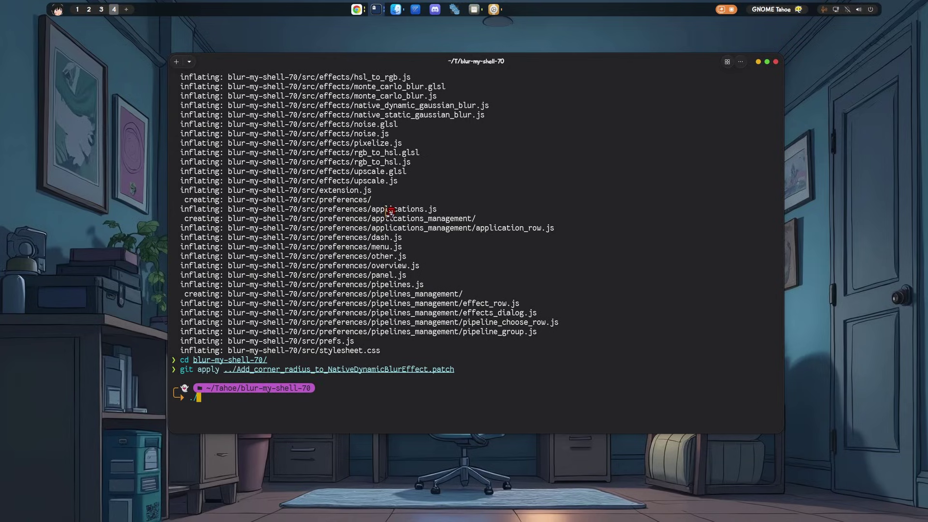
- Run make install, then open the overview on the empty fifth workspace
text(make install)
key(Return)
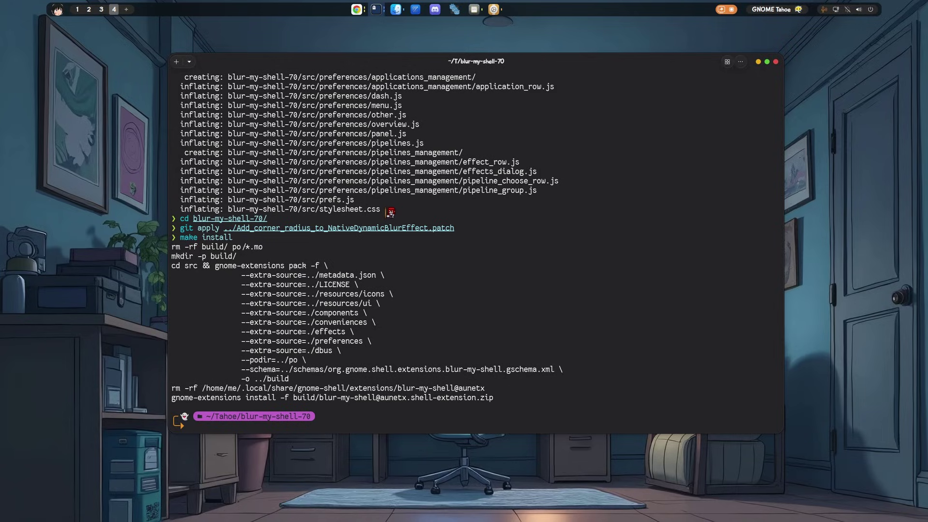
key(super+Page_Down)
key(super)
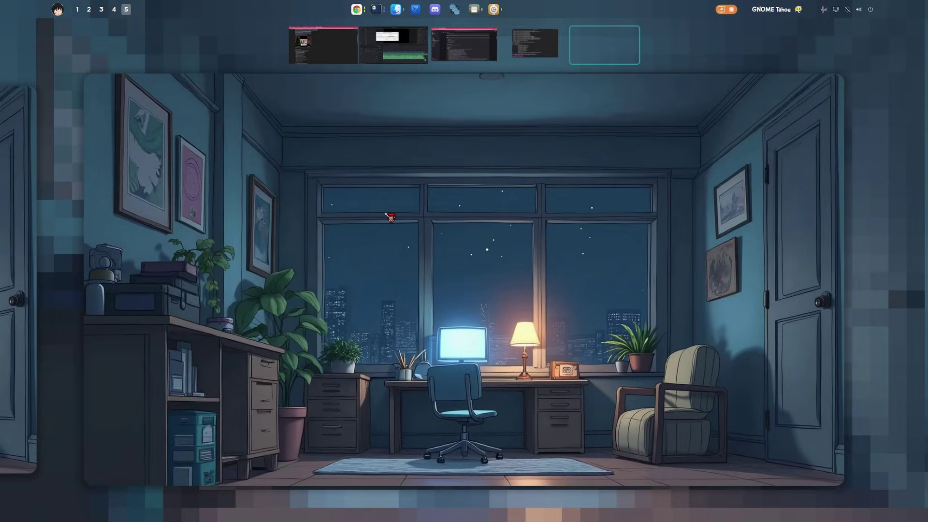
- Launch Extensions and open the Blur my Shell settings
text(exte)
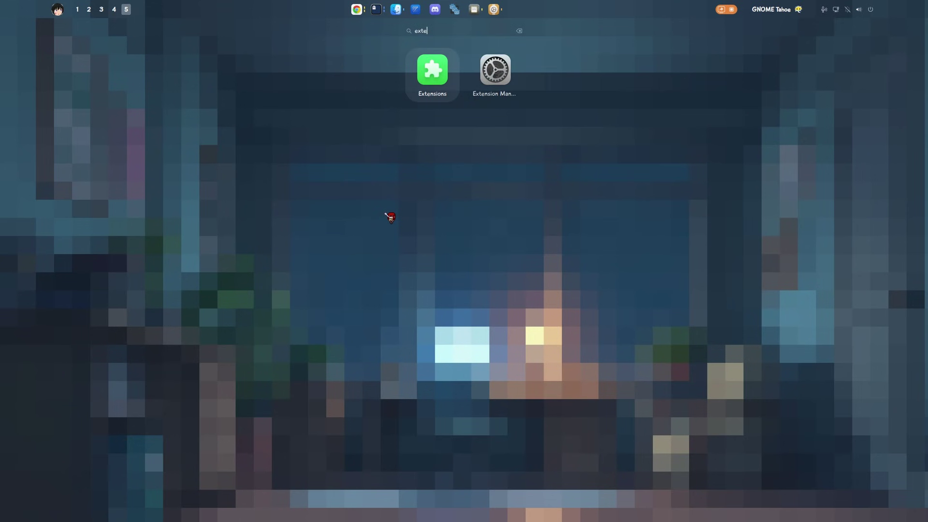
key(Return)
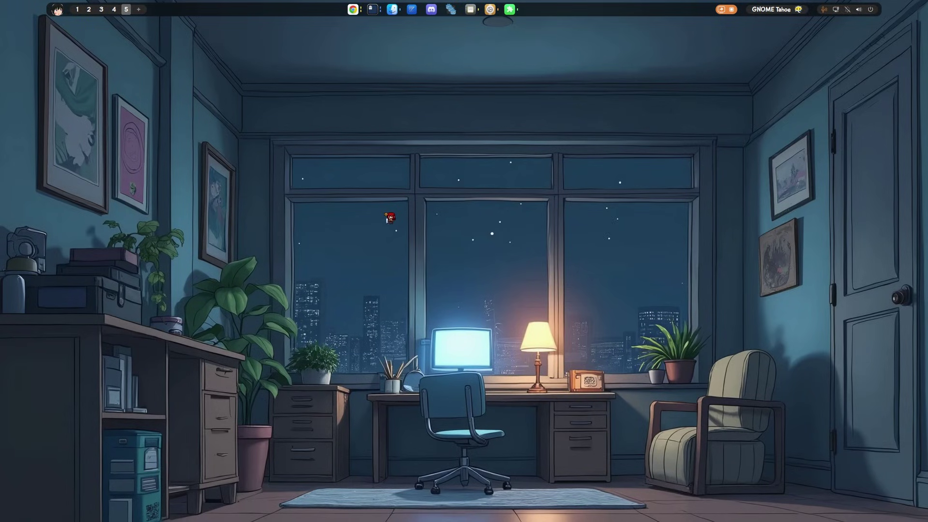
text(blur)
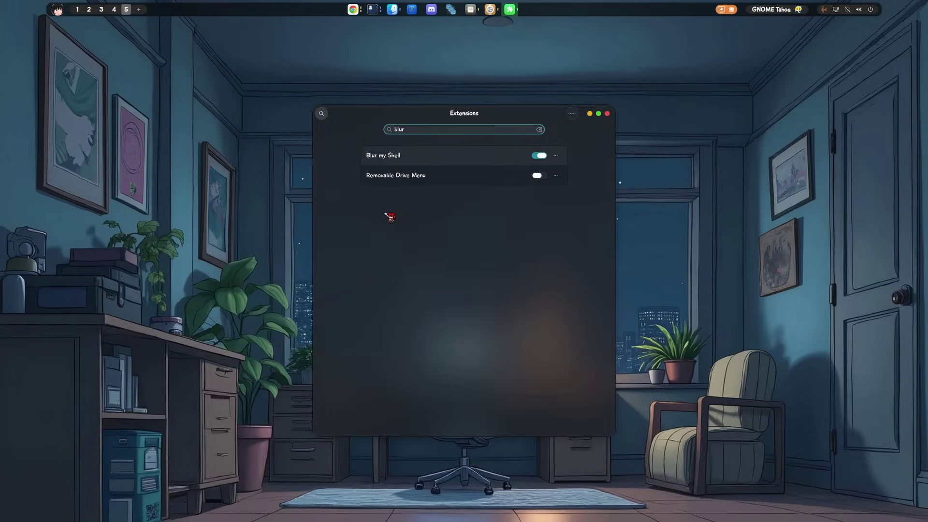
click(556, 156)
click(560, 228)
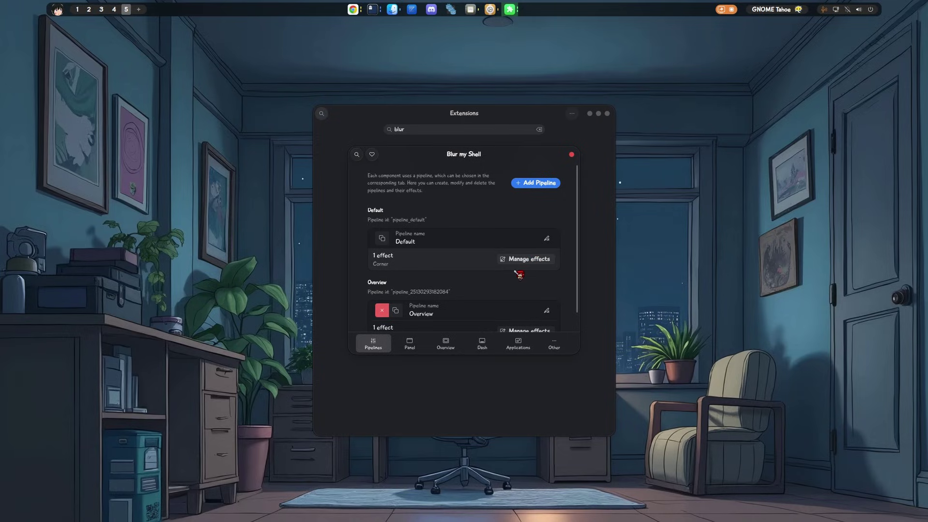
- Check the Default pipeline's Corner effect (radius 12), then show the Applications blur page
scroll(519, 274, down, 1)
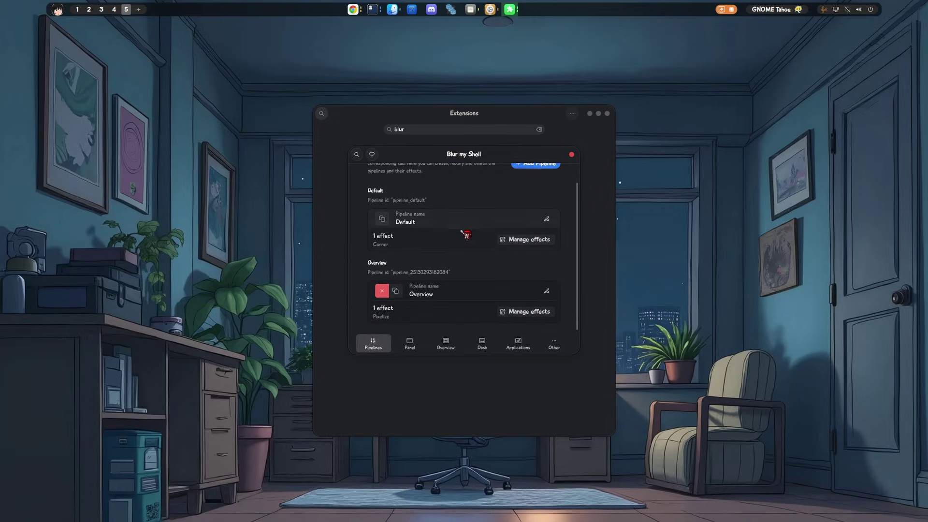
click(547, 239)
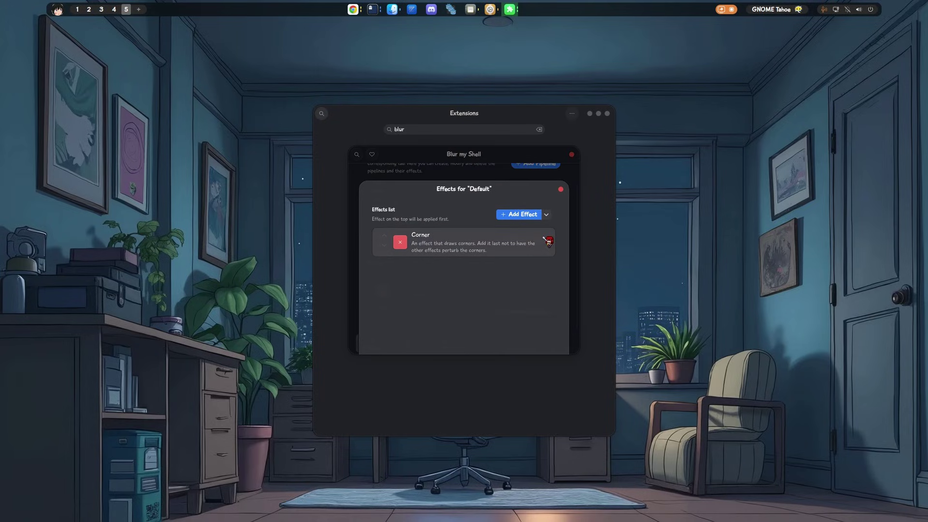
click(448, 248)
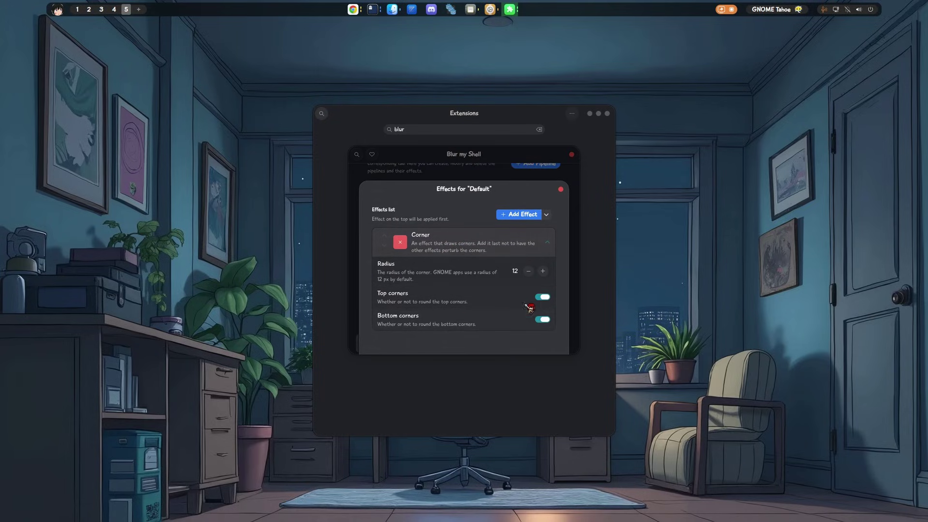
click(561, 190)
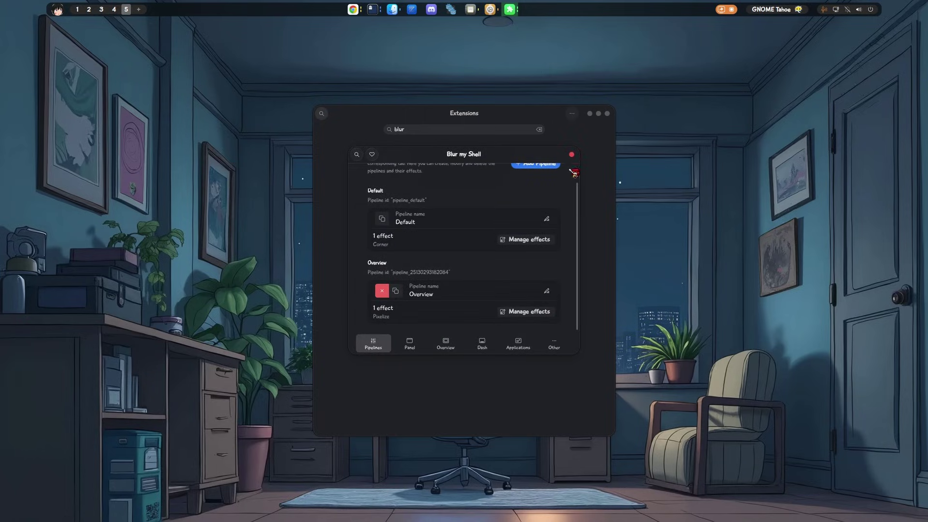
click(520, 343)
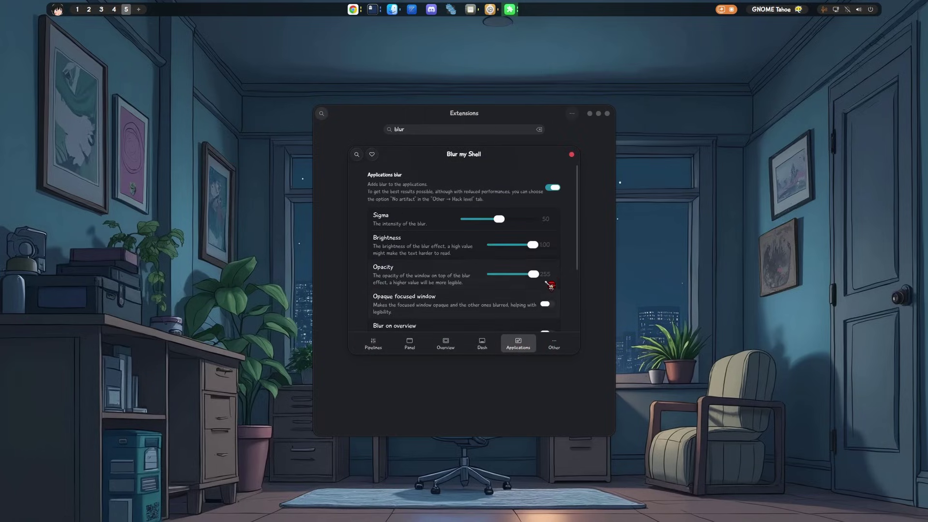
- Set application opacity to 255 and sigma to 57, and move the settings windows right
drag(538, 279, 581, 281)
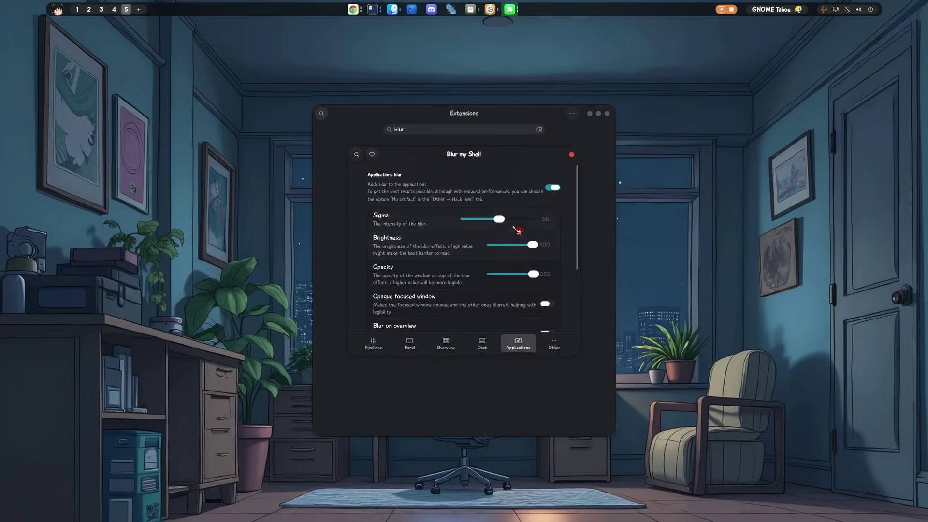
drag(505, 220, 508, 224)
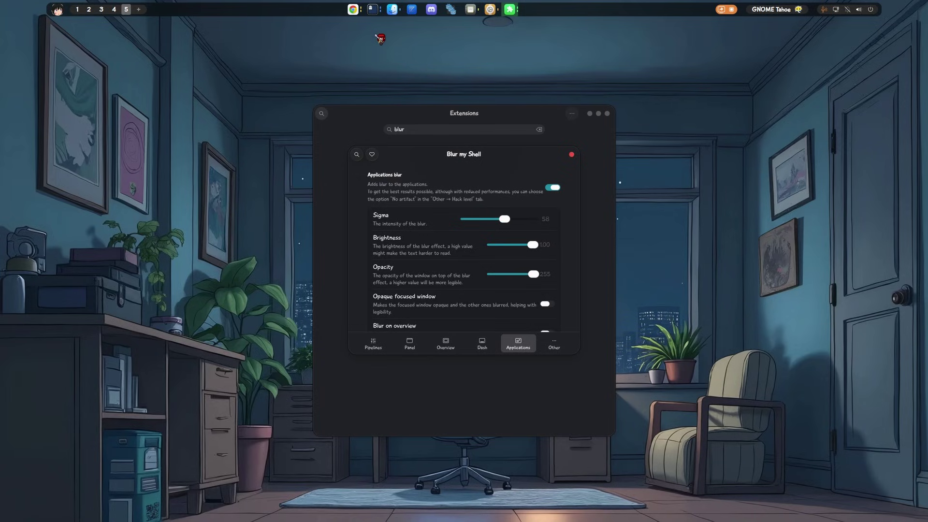
drag(405, 158, 597, 192)
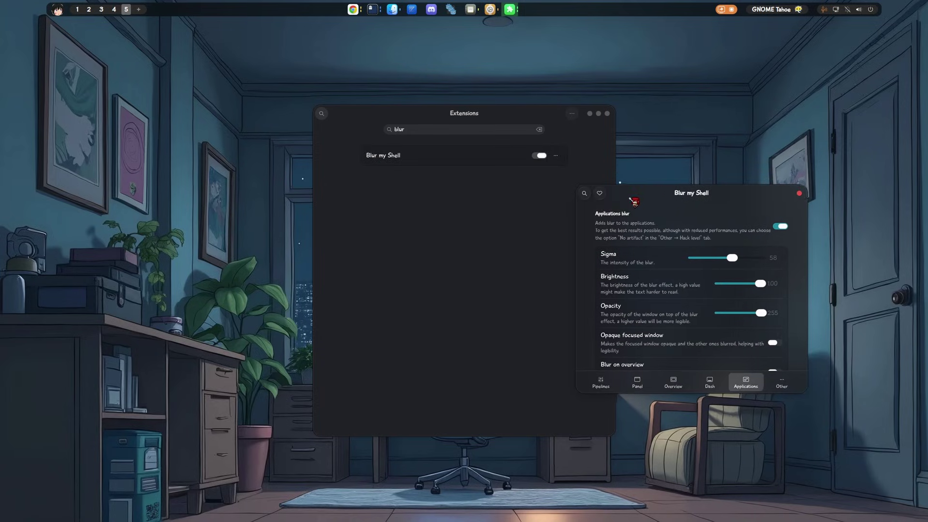
drag(497, 115, 715, 111)
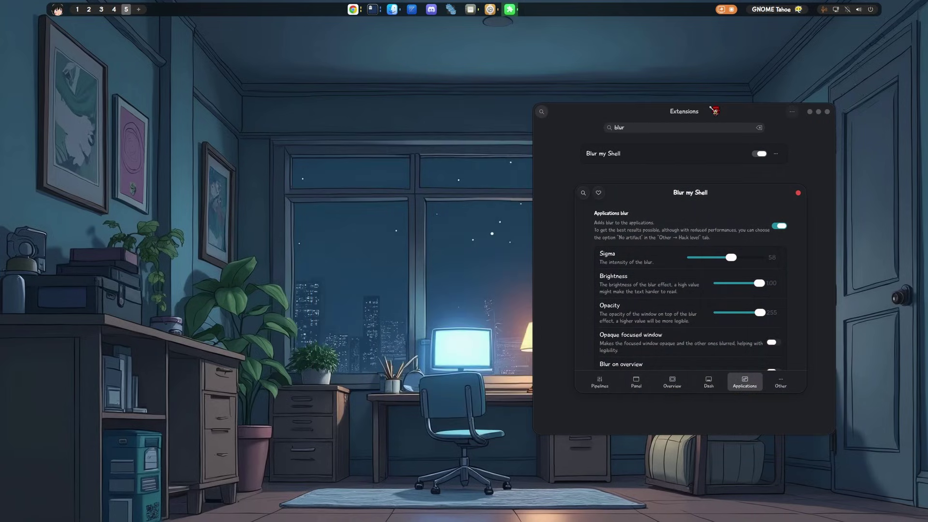
- Against a narrowed Files window, retune opacity to 228 and sigma through 38 and 62 to 55
click(398, 13)
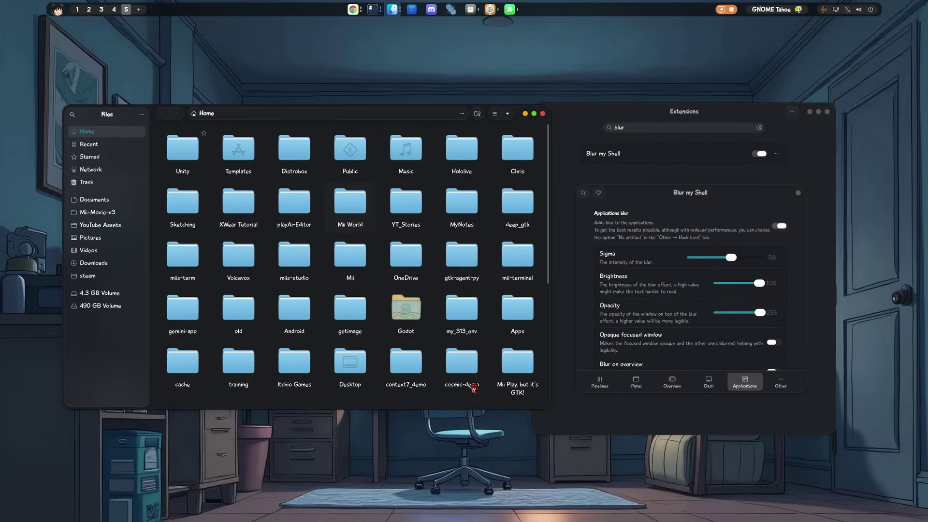
drag(549, 410, 415, 419)
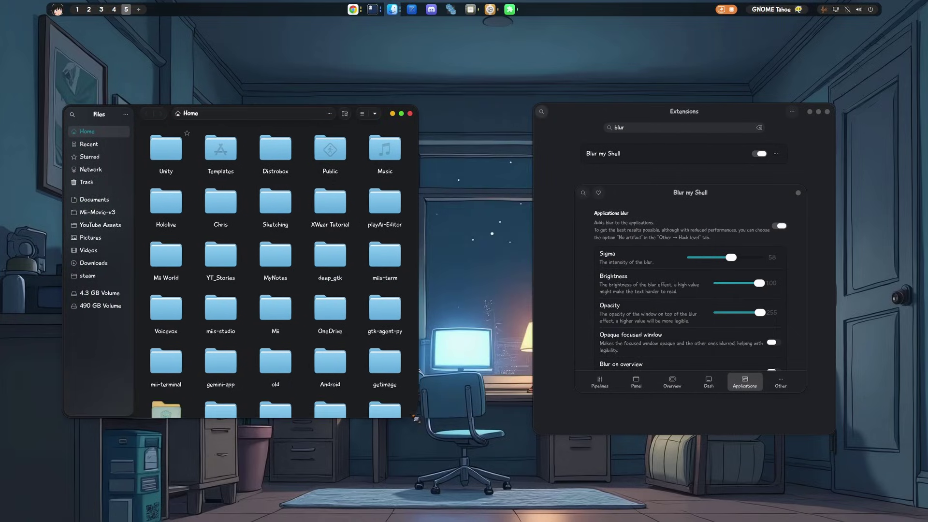
drag(760, 312, 808, 336)
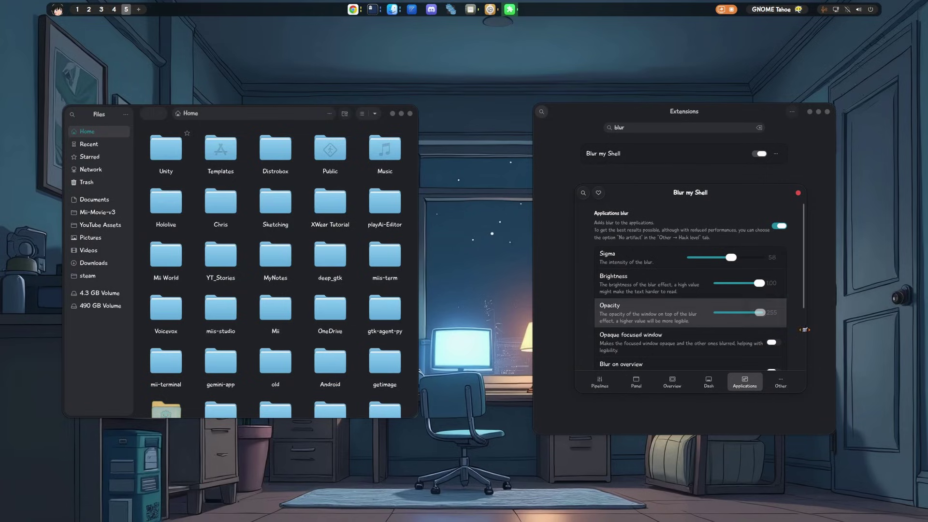
drag(731, 257, 717, 259)
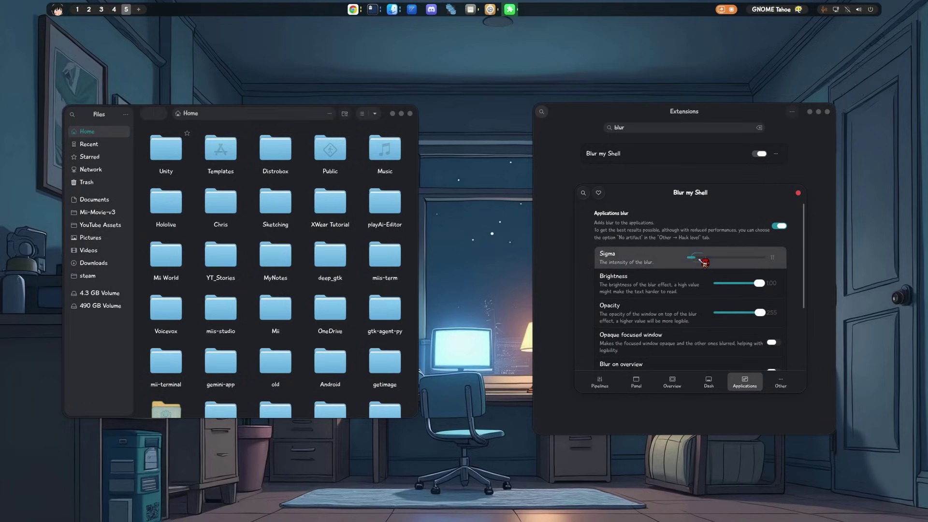
click(330, 153)
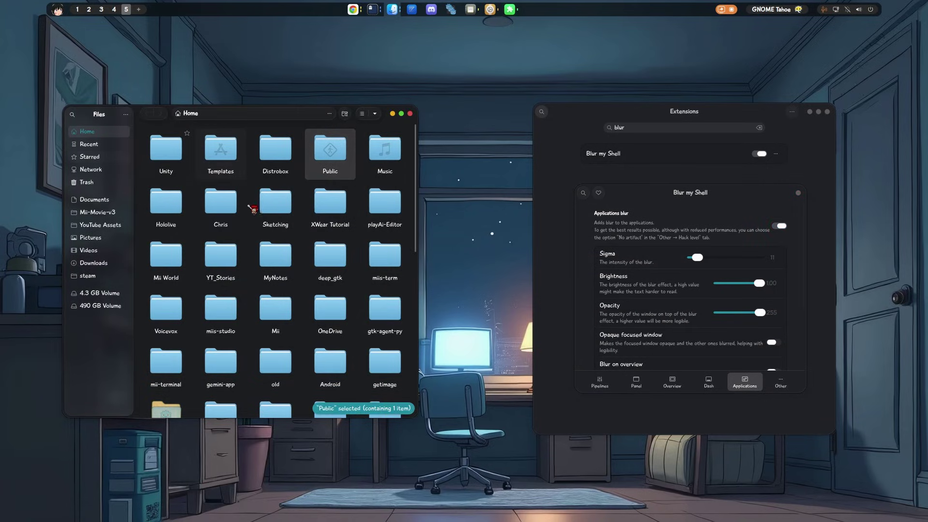
drag(251, 209, 352, 188)
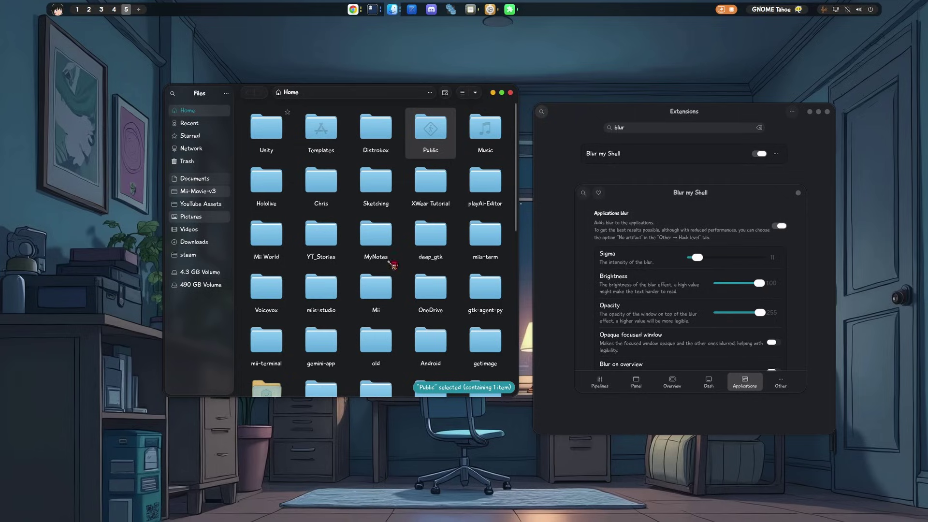
drag(698, 258, 734, 258)
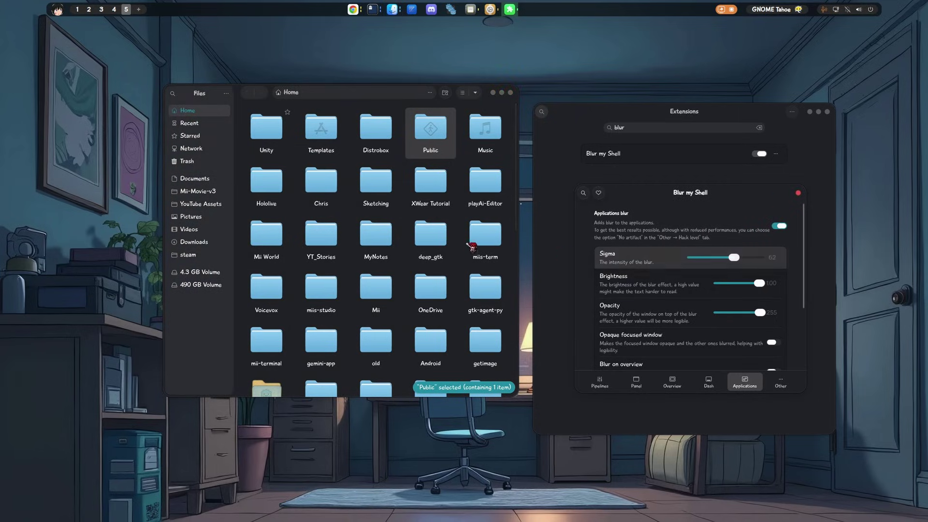
click(321, 237)
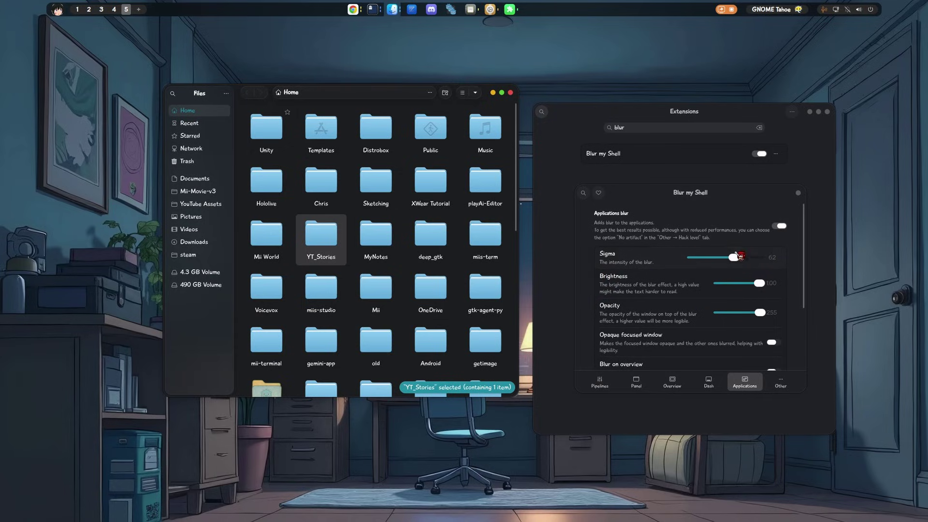
drag(739, 256, 735, 264)
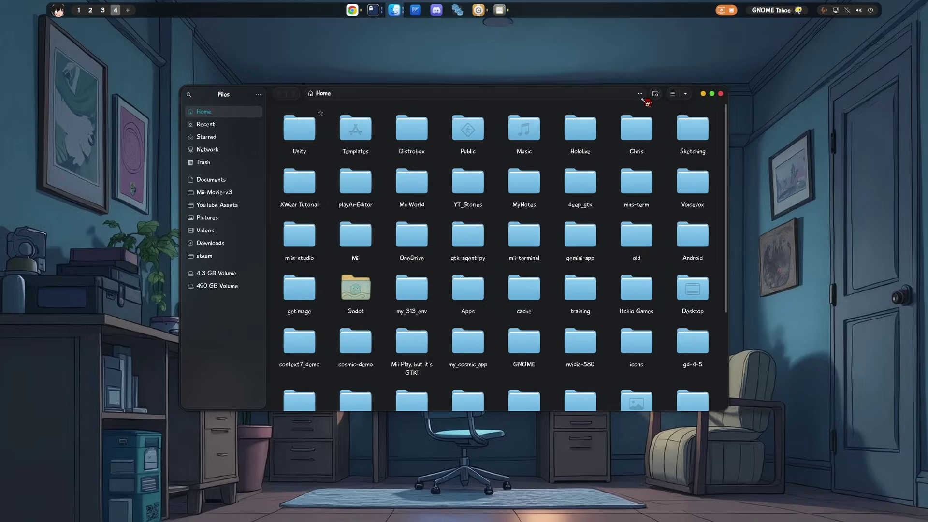
- Open the Home folder's Properties and Permissions, and show the Owner Access options
click(640, 94)
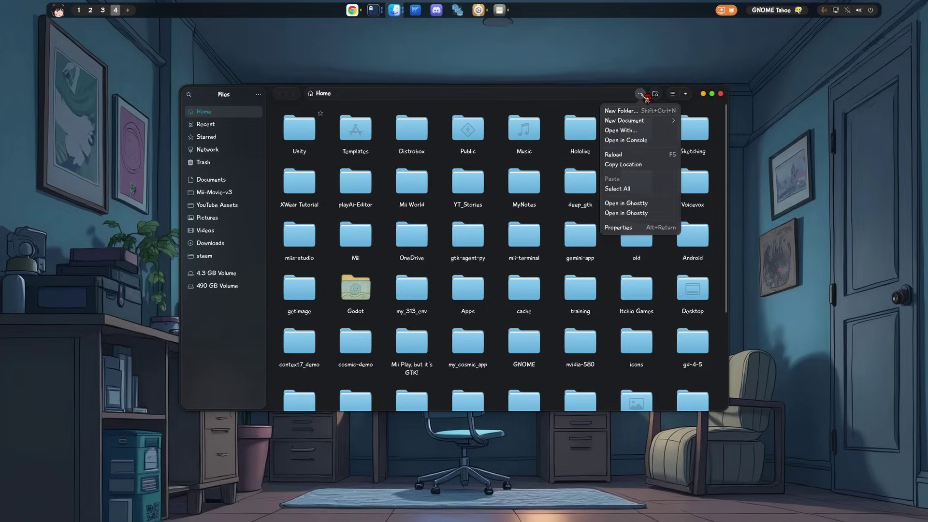
click(646, 231)
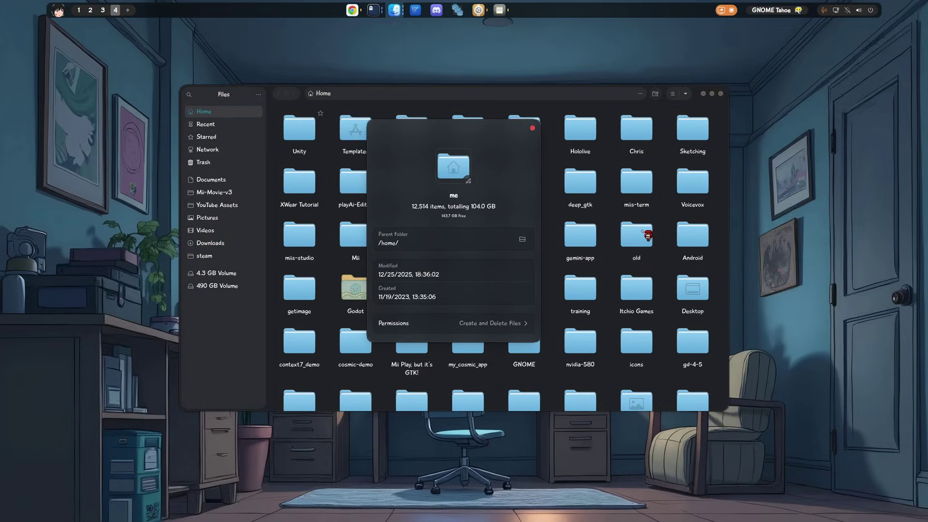
click(481, 324)
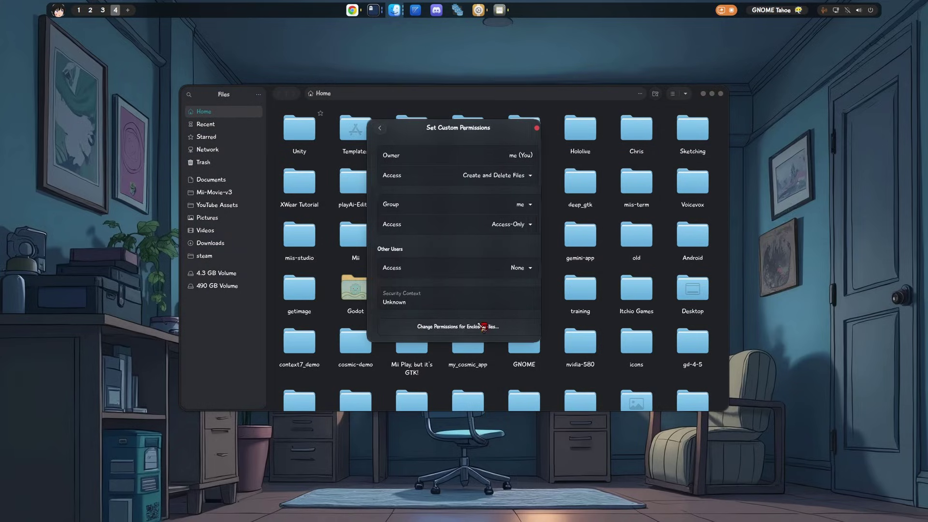
click(456, 183)
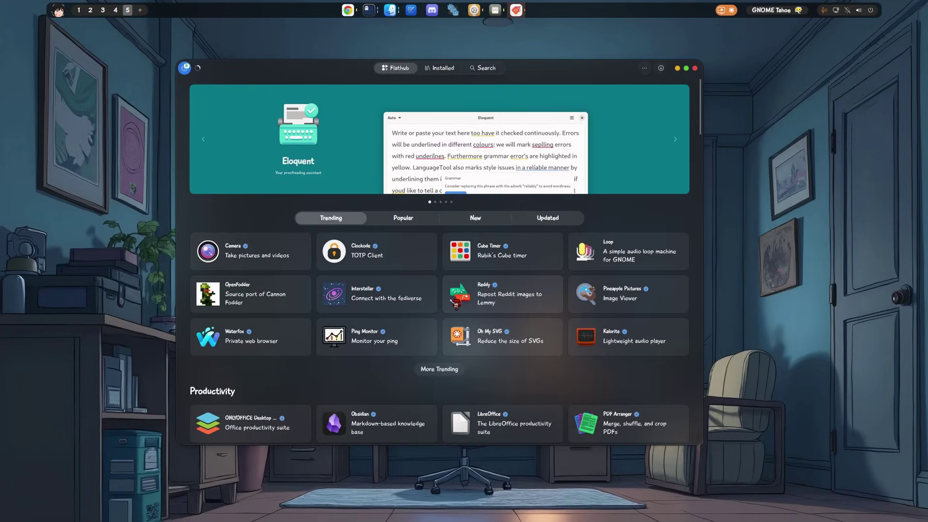
- Turn off Dark Style in quick settings for a light desktop
click(857, 10)
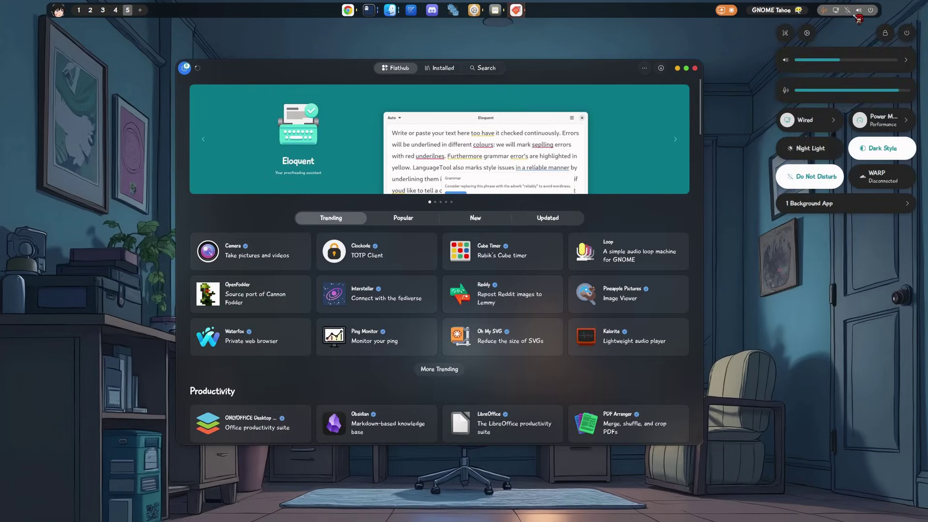
click(873, 149)
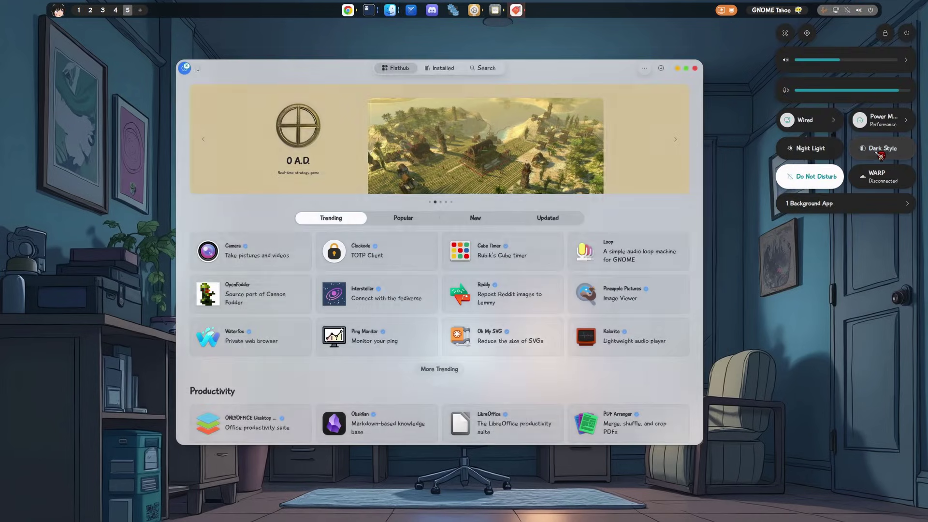
click(408, 257)
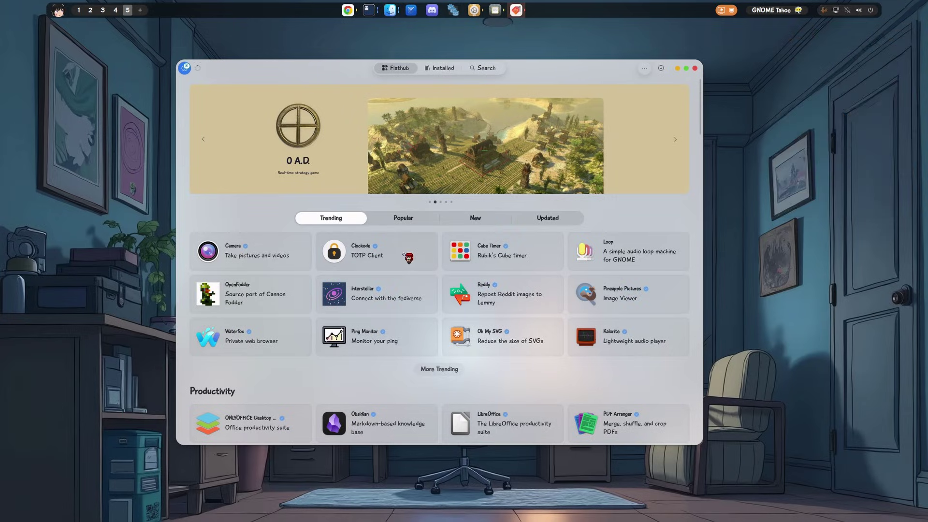
- Read the Clockode app's details down to its 0.2.2 notes, then go to workspace 3
click(408, 257)
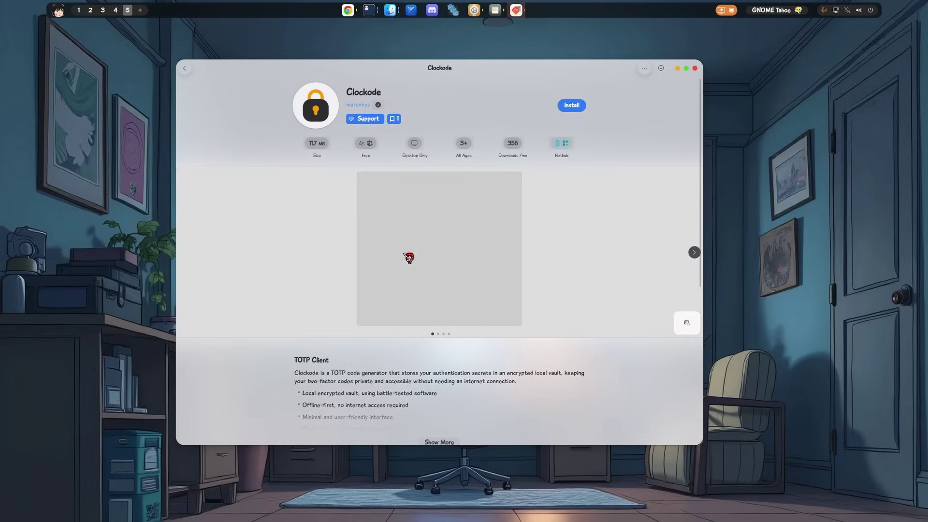
scroll(546, 248, down, 2)
scroll(551, 249, down, 5)
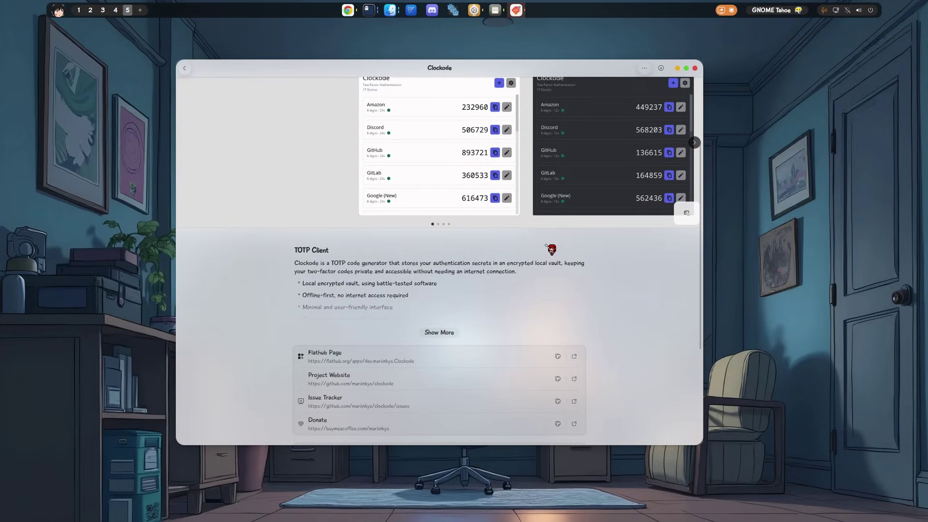
scroll(551, 249, down, 1)
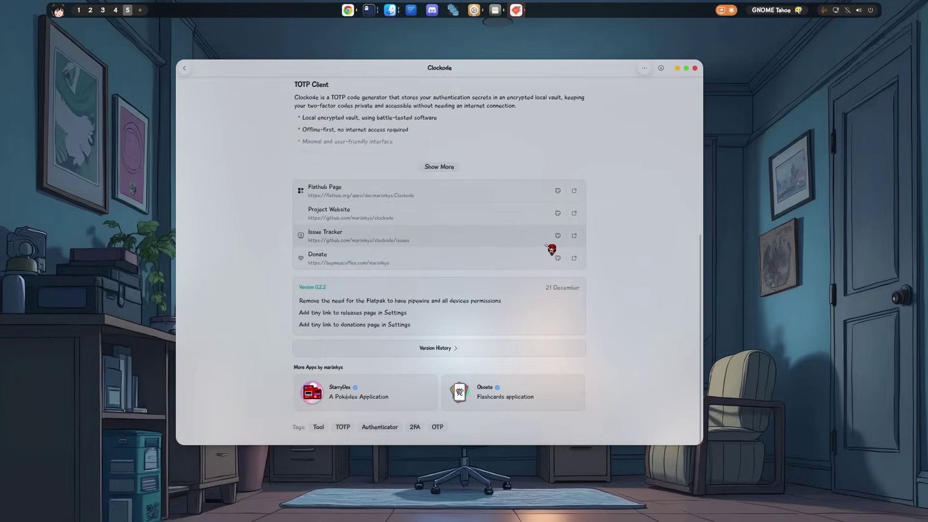
key(super+3)
- Add a fifth Ghostty tab from the tab overview and bring up its context menu
click(722, 81)
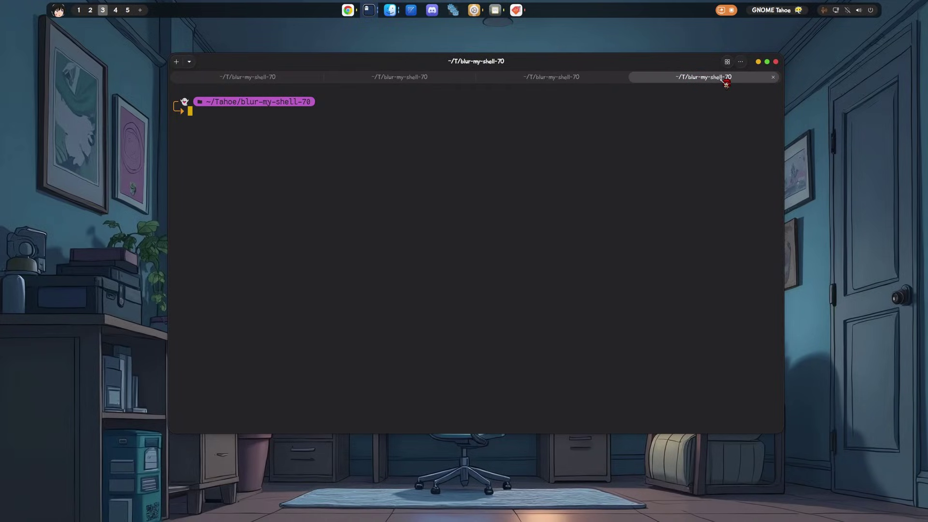
click(728, 64)
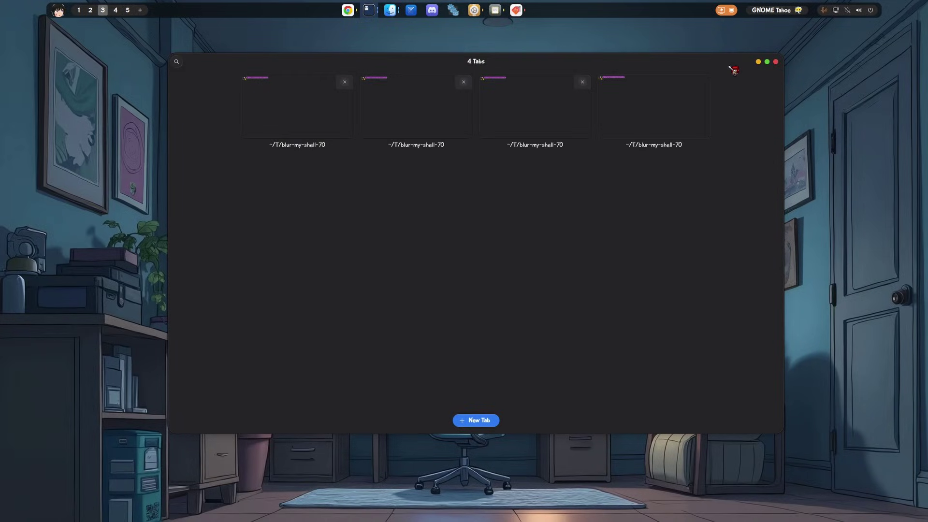
click(486, 420)
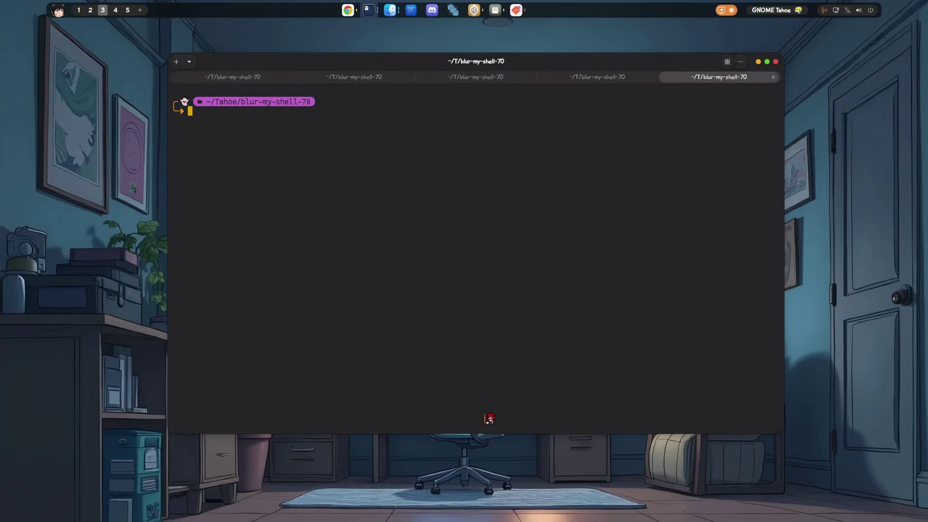
right_click(445, 250)
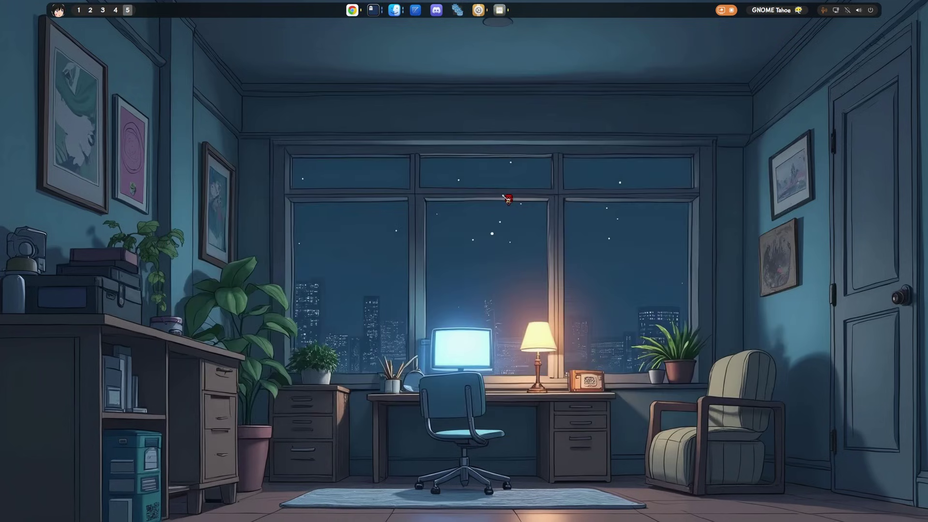
- Open Settings to Adwaita Demo's notification options and turn on the system-wide Dark Style
key(super)
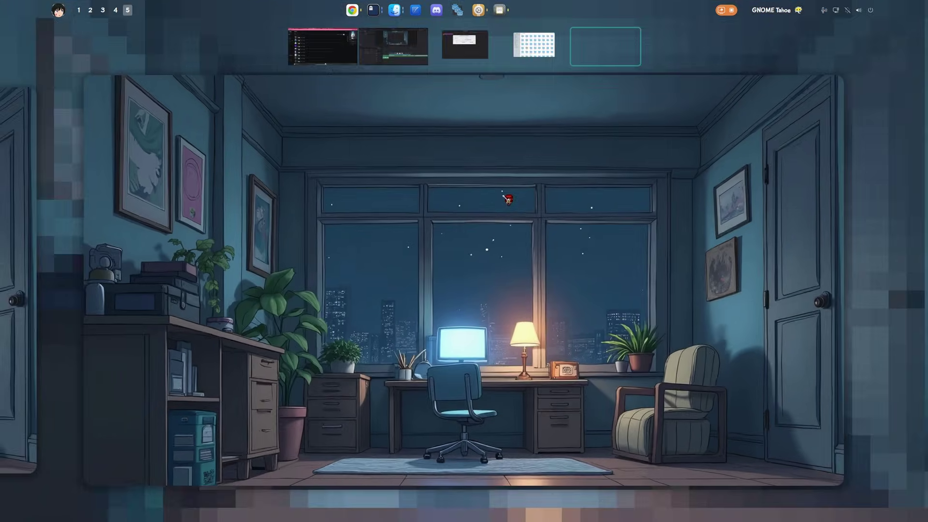
text(sett)
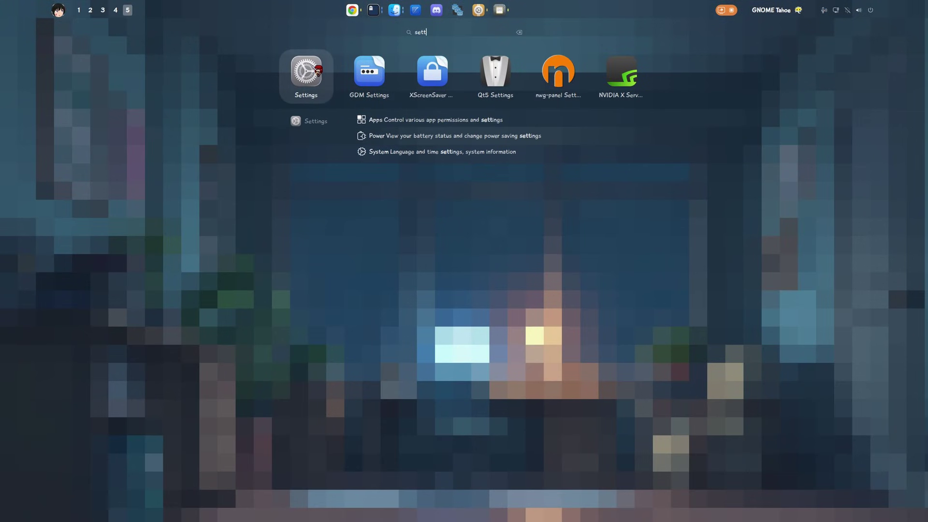
click(318, 71)
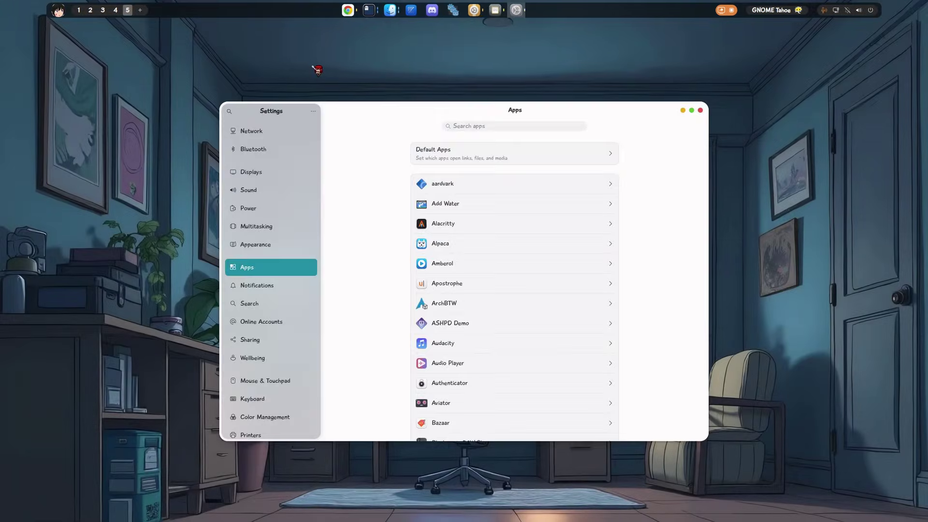
scroll(308, 206, down, 3)
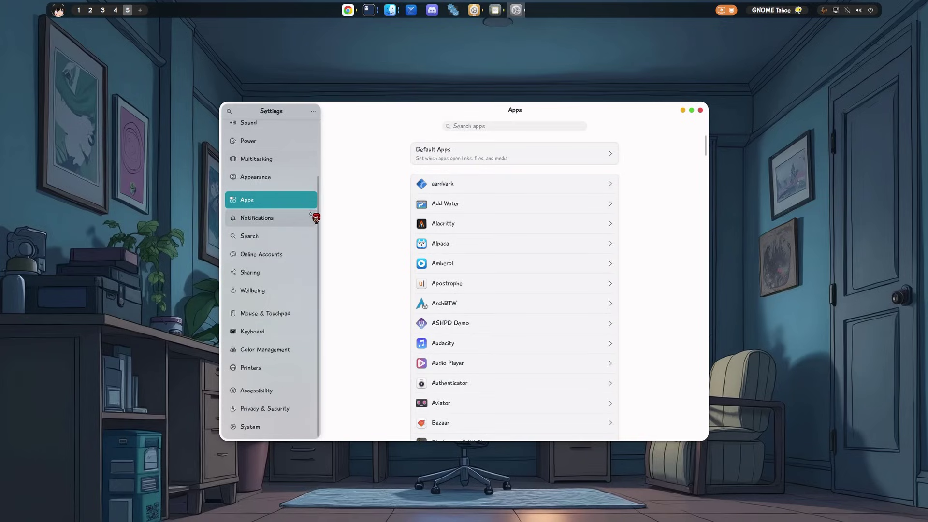
click(273, 221)
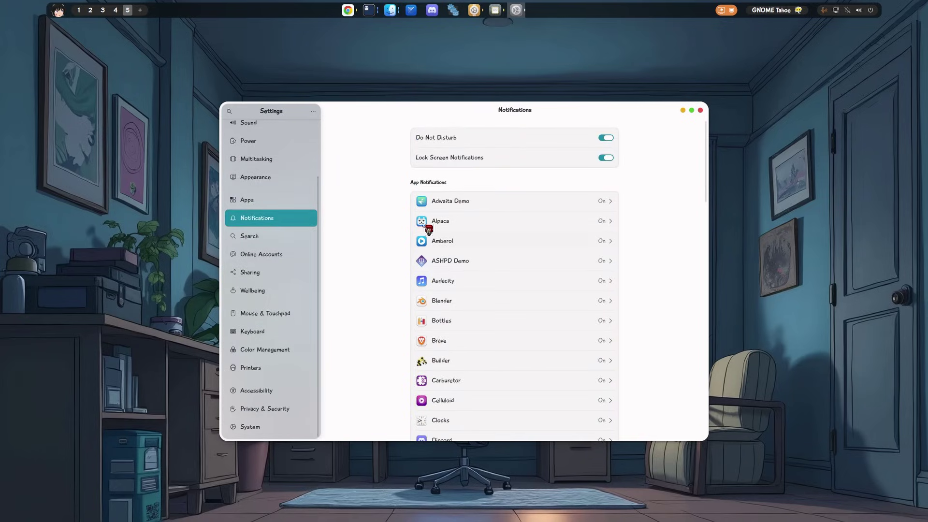
click(466, 202)
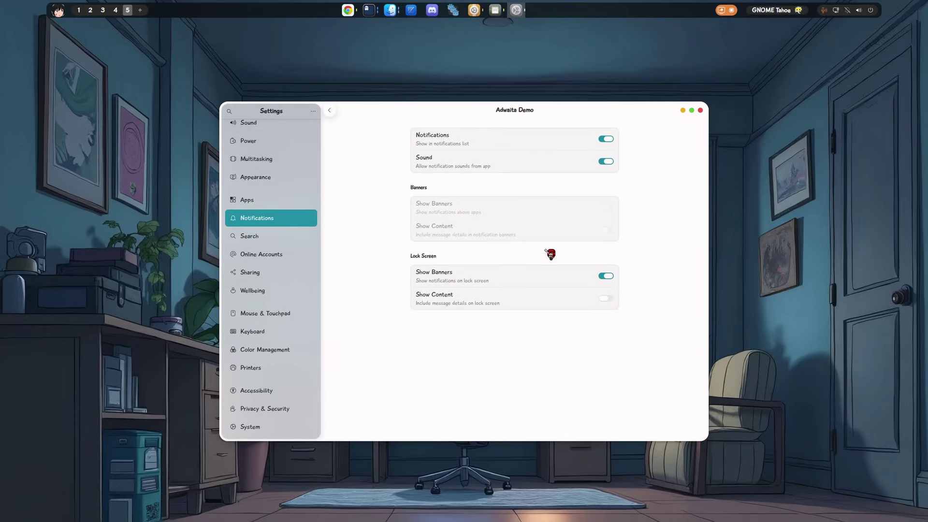
click(851, 18)
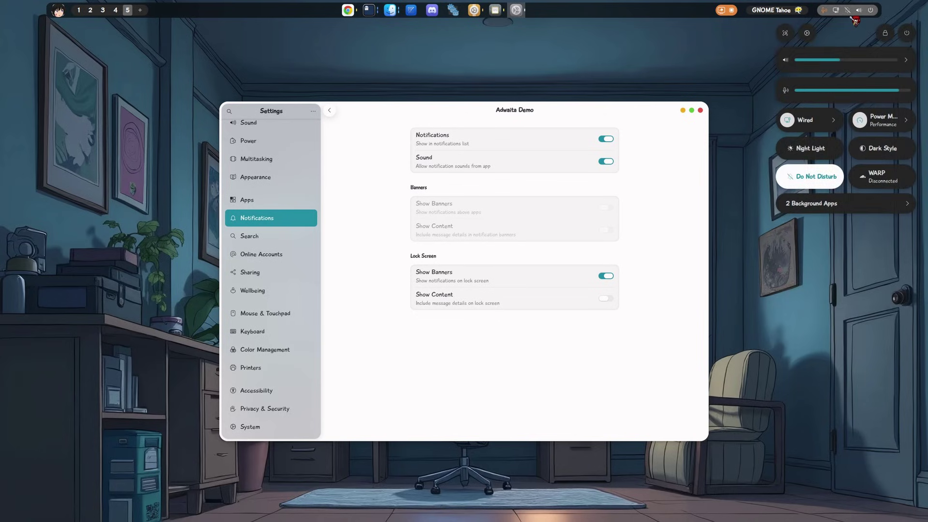
click(881, 148)
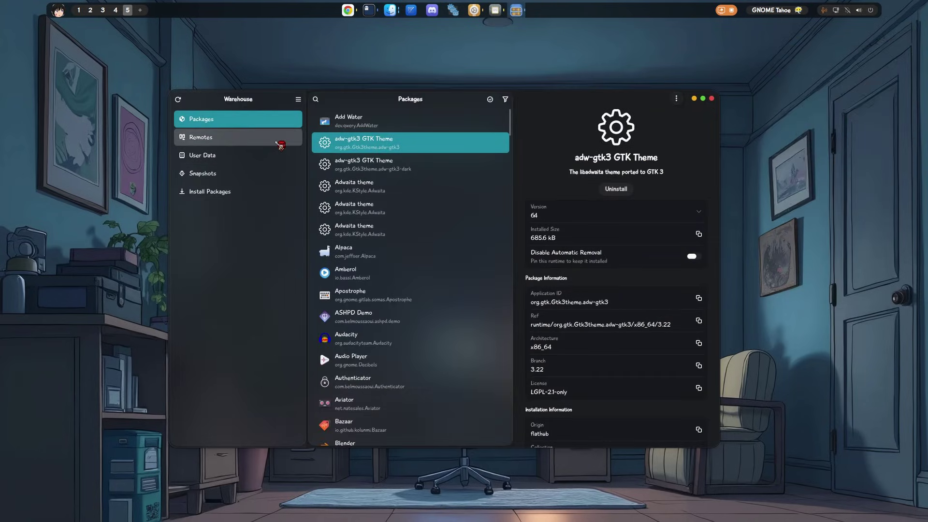
- Browse Warehouse's remotes, user data, snapshots and install pages, then view its About information
click(280, 141)
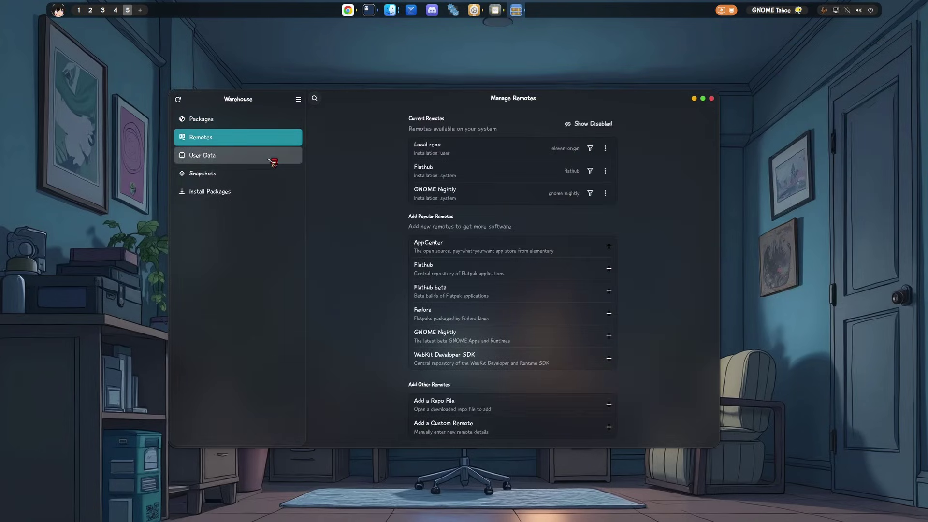
click(273, 162)
click(259, 173)
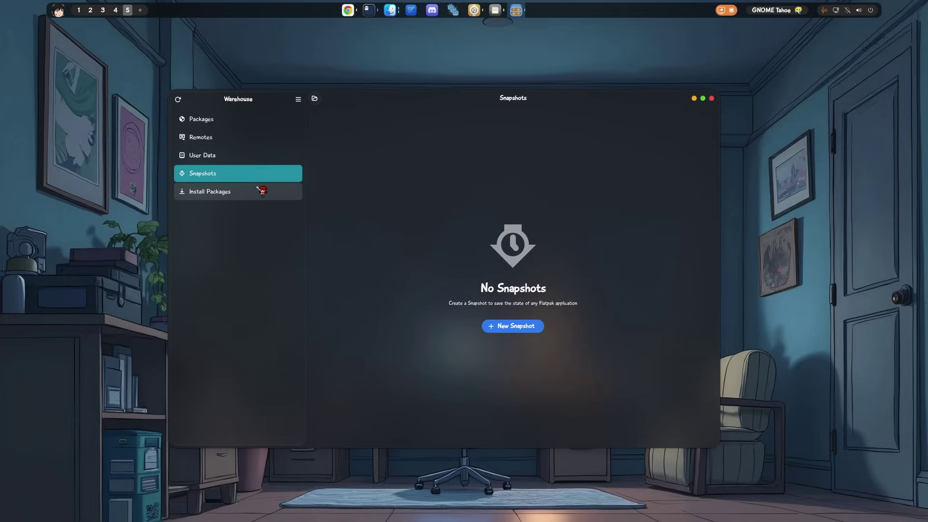
click(261, 191)
click(299, 100)
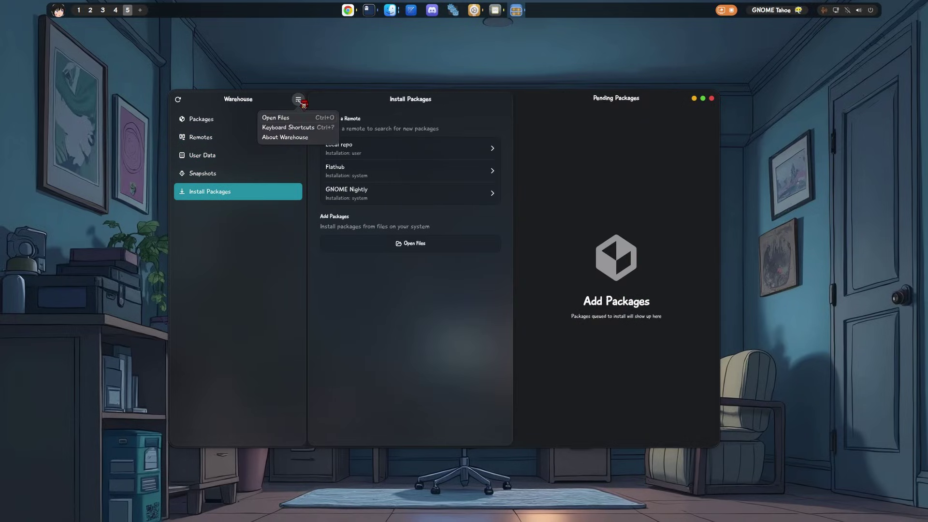
click(295, 137)
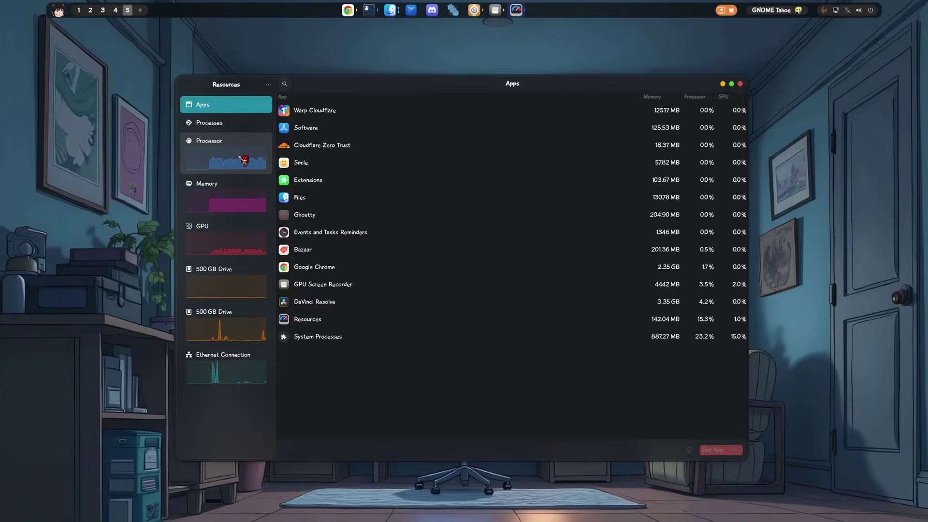
- In Resources, view memory usage, then open the kworker process's Information
click(244, 201)
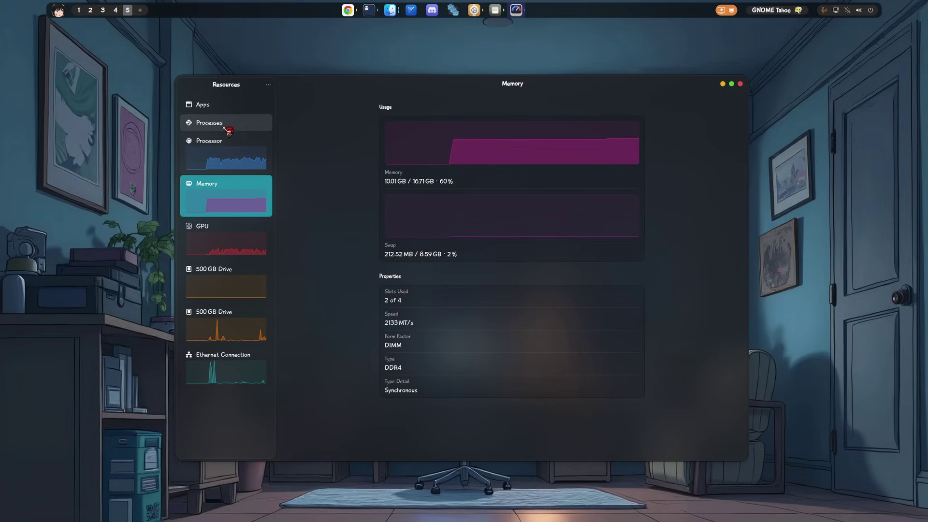
click(225, 128)
right_click(315, 154)
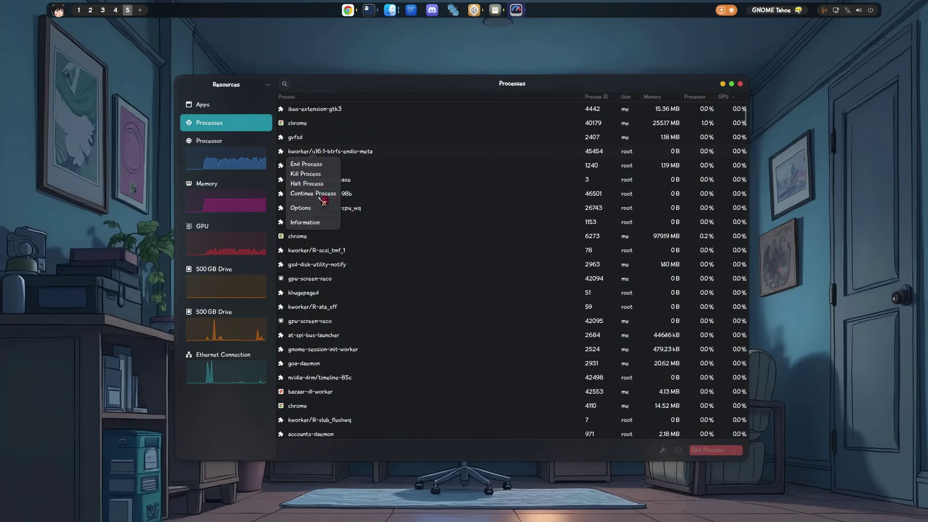
click(325, 223)
- Switch to workspace 4 and set the waterfall scene as the wallpaper
scroll(471, 296, down, 5)
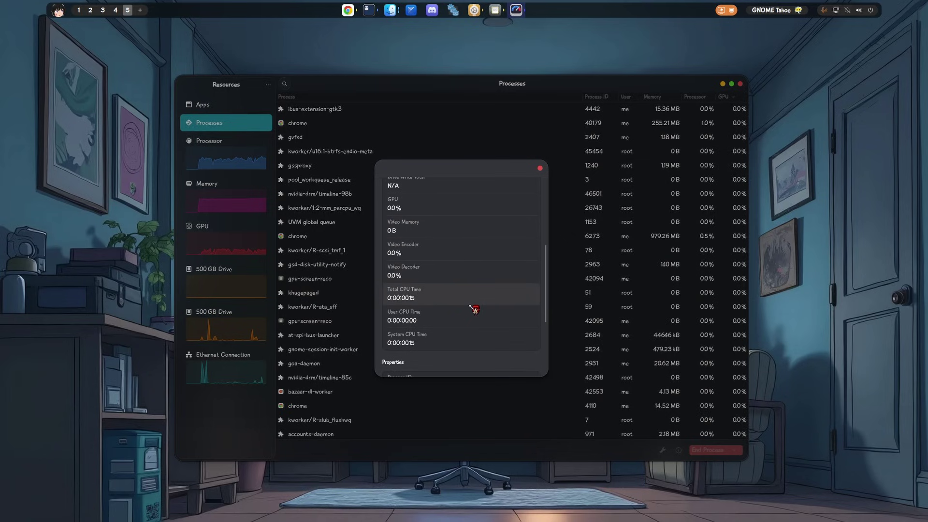
key(super+Page_Up)
click(196, 317)
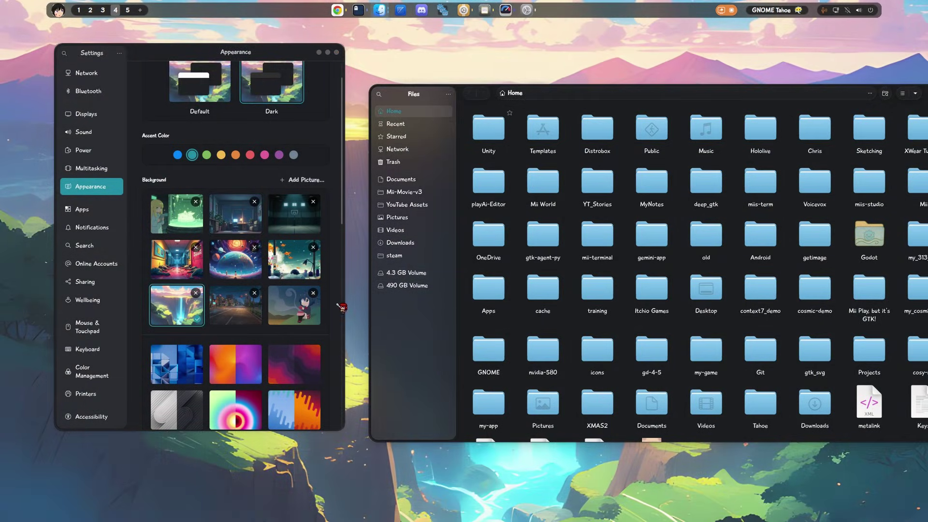
- Set the green lab scene as wallpaper and open Ghostty's configuration file
click(177, 214)
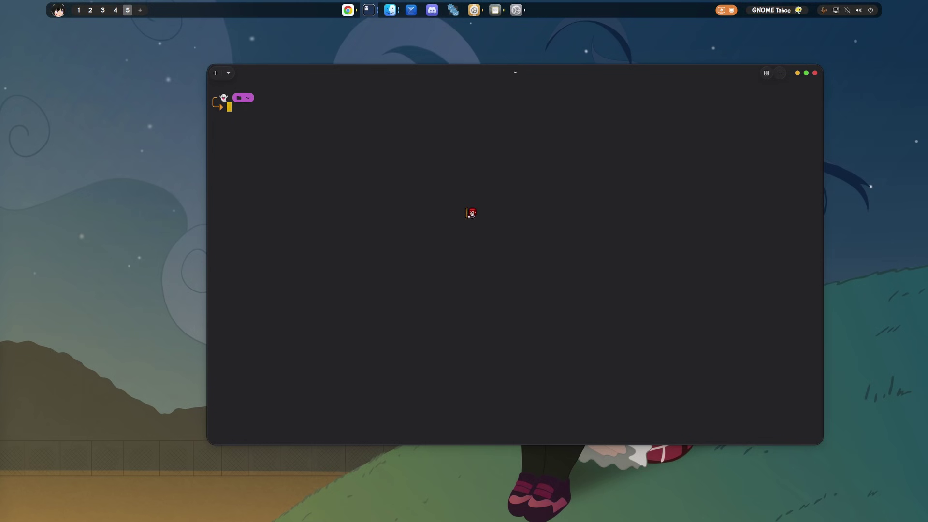
right_click(469, 212)
click(546, 305)
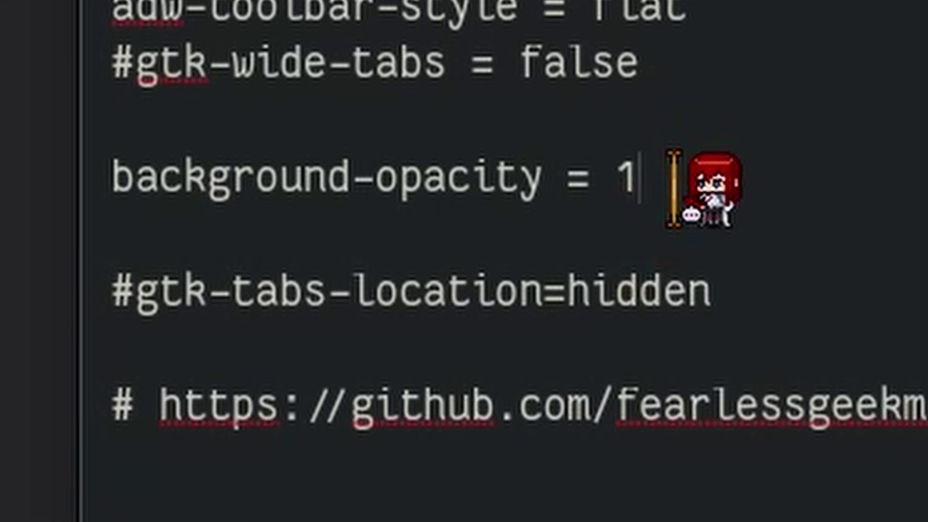
- Change background-opacity to 0.75, reload Ghostty's configuration, and nudge the now-translucent window
key(BackSpace)
text(0.75)
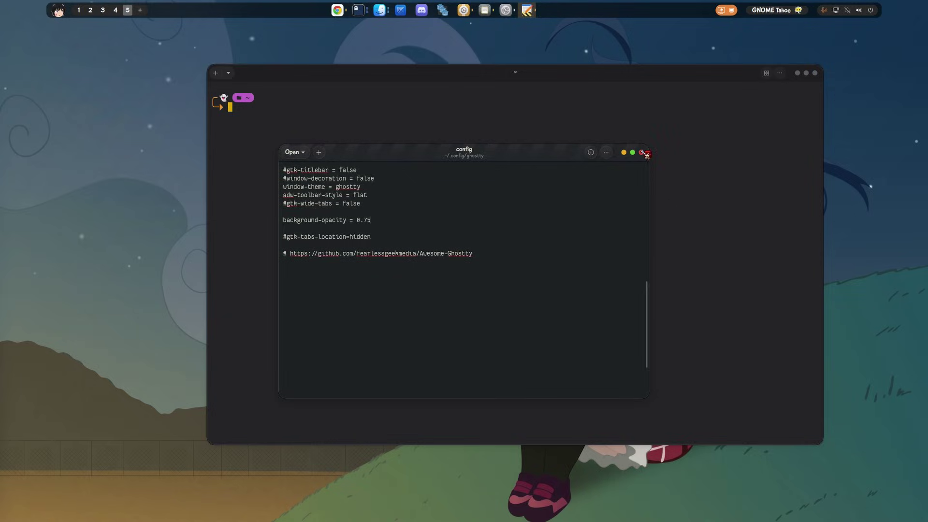
click(647, 155)
right_click(491, 194)
mouse_move(519, 285)
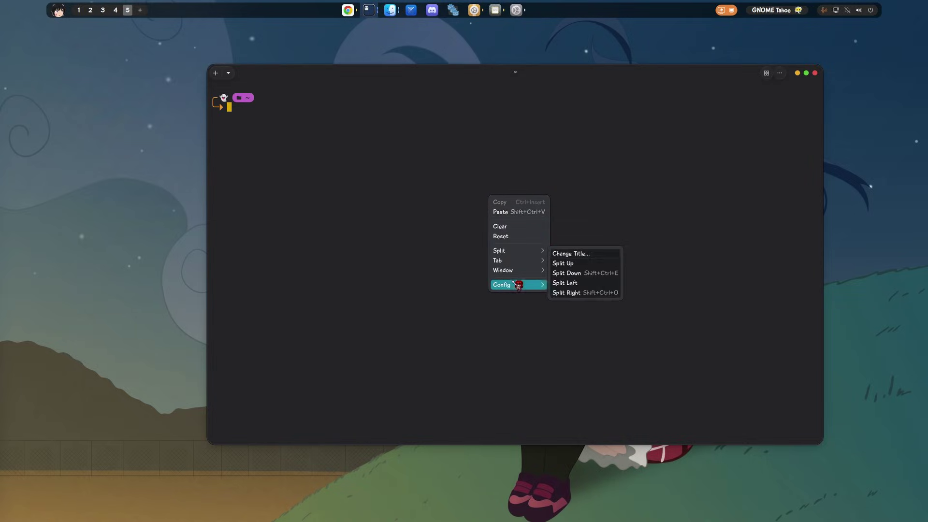
click(565, 297)
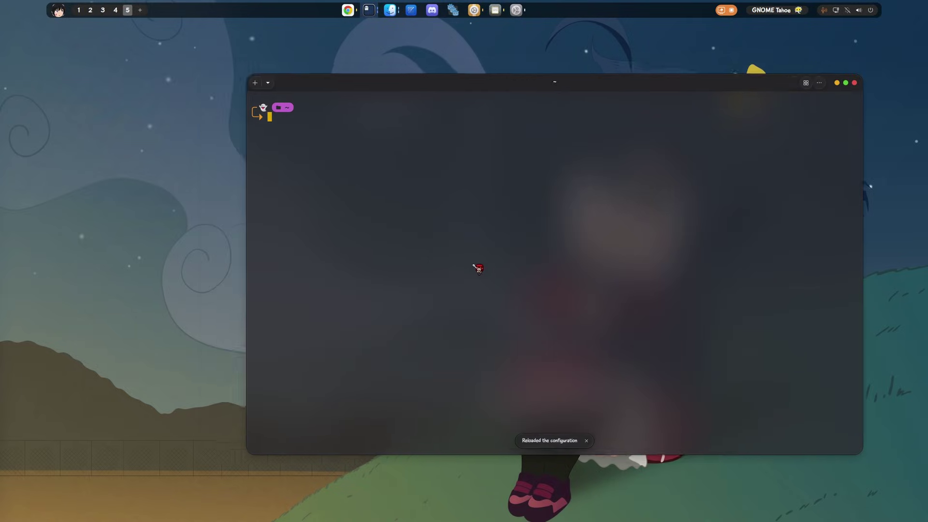
mouse_move(478, 269)
mouse_down()
mouse_move(483, 196)
mouse_move(489, 314)
mouse_move(326, 224)
mouse_move(488, 243)
mouse_move(535, 292)
mouse_move(443, 257)
mouse_move(469, 246)
mouse_move(474, 254)
mouse_up()
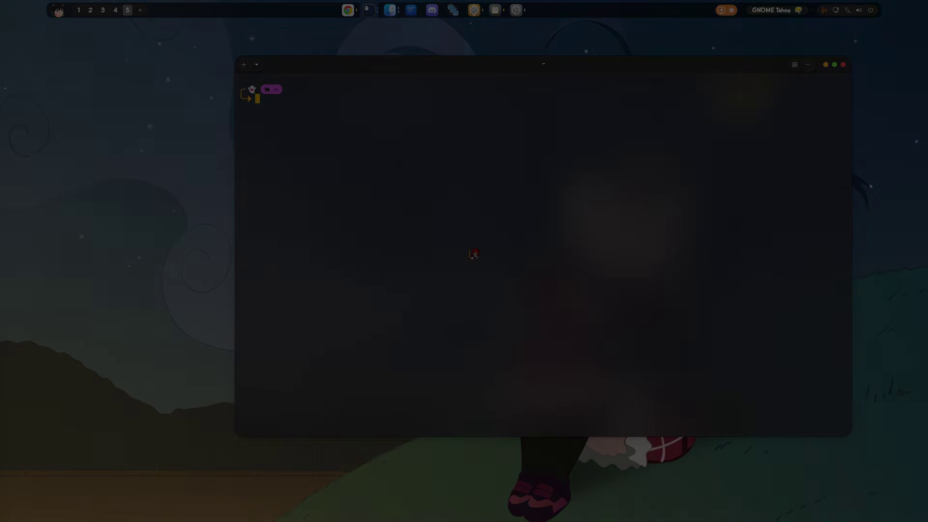